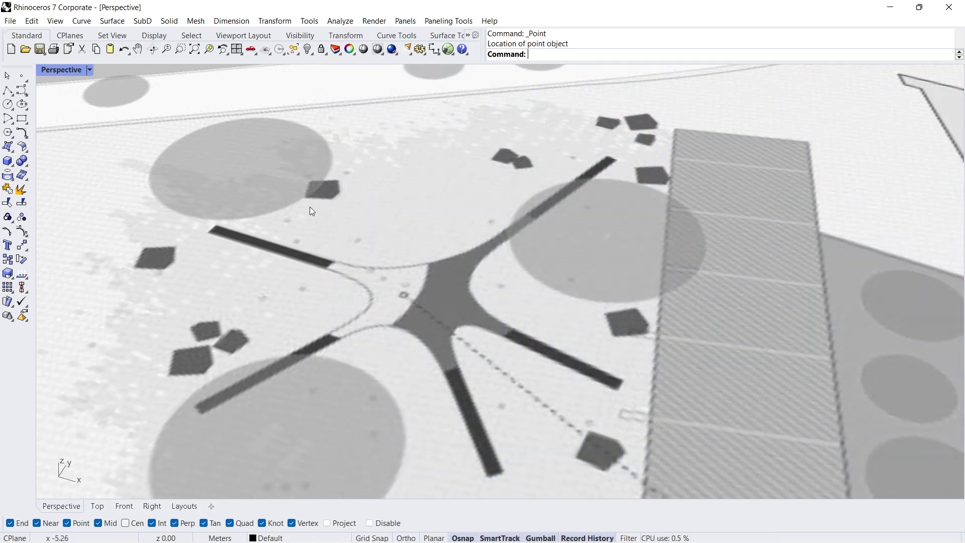
Step: Build the first thin box wall along a paving arm with Box 3Point, height -3
click(9, 161)
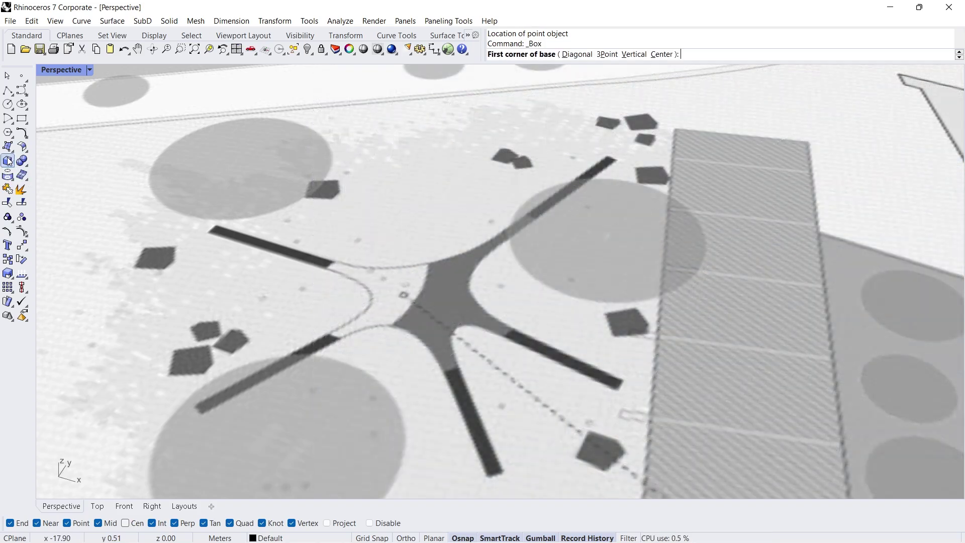
click(606, 54)
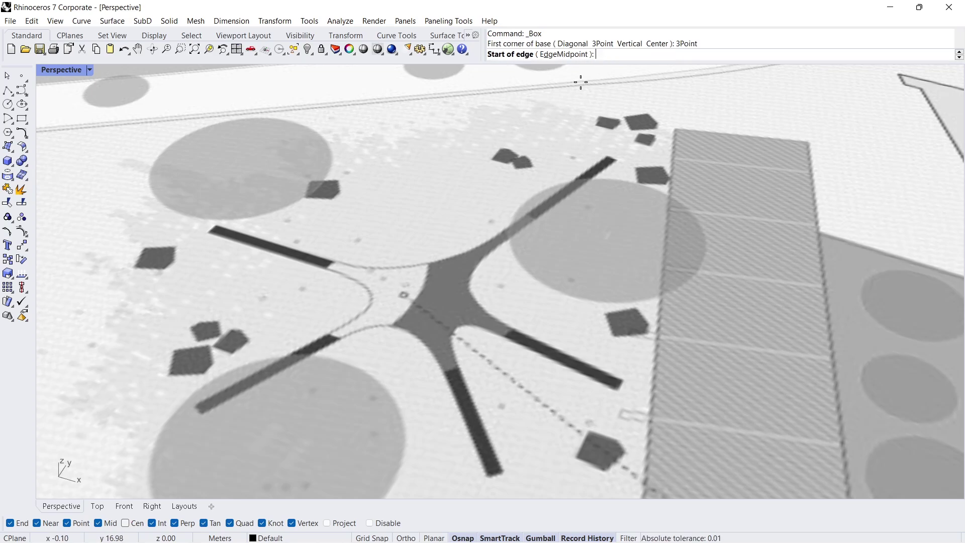
click(216, 225)
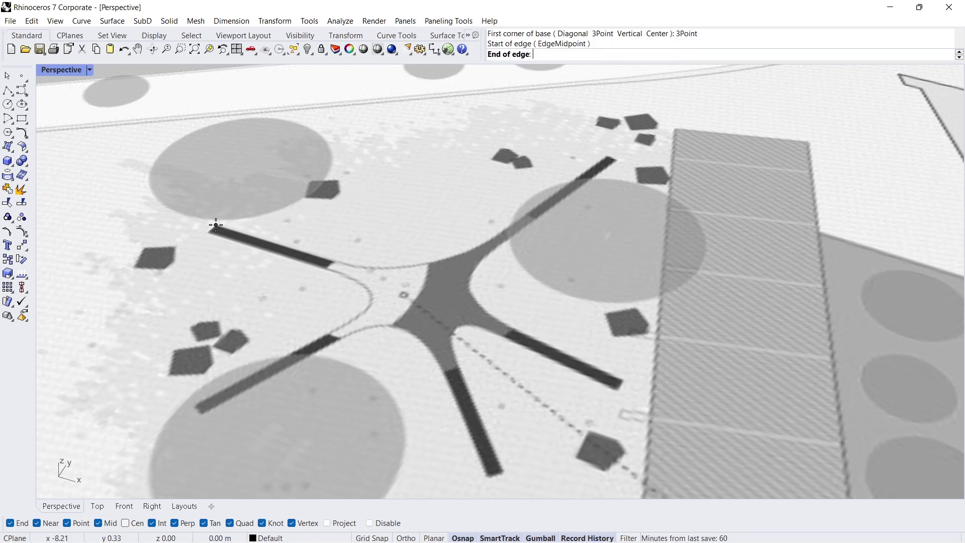
click(321, 257)
click(313, 263)
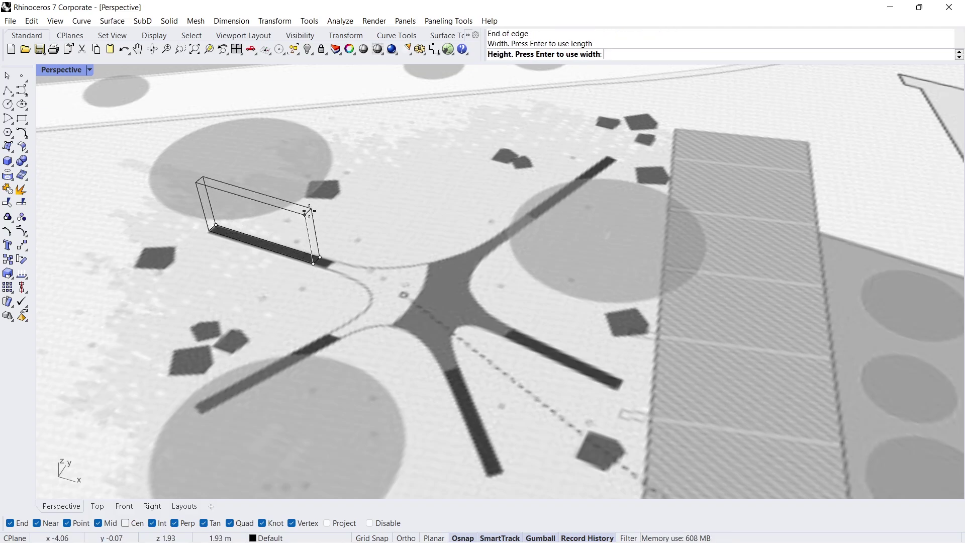
text(-3)
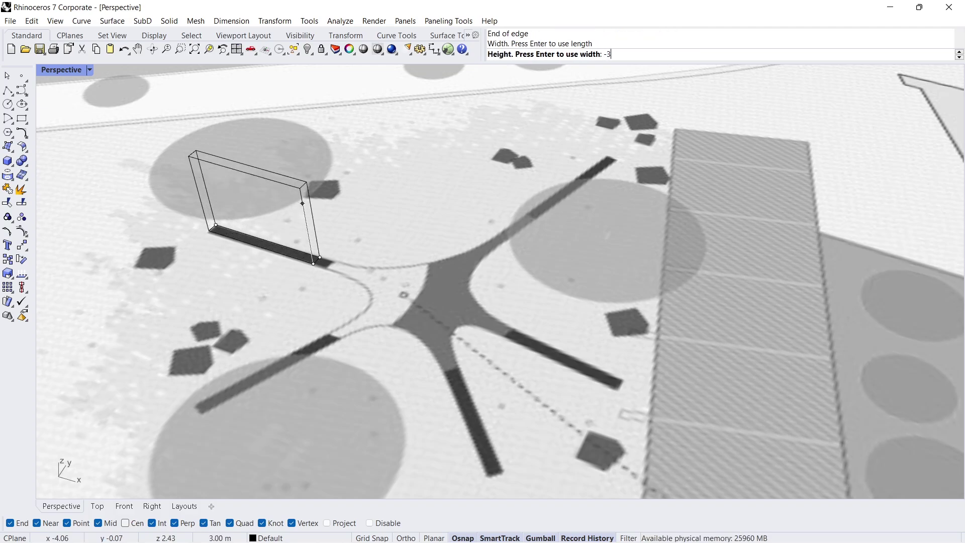
key(Return)
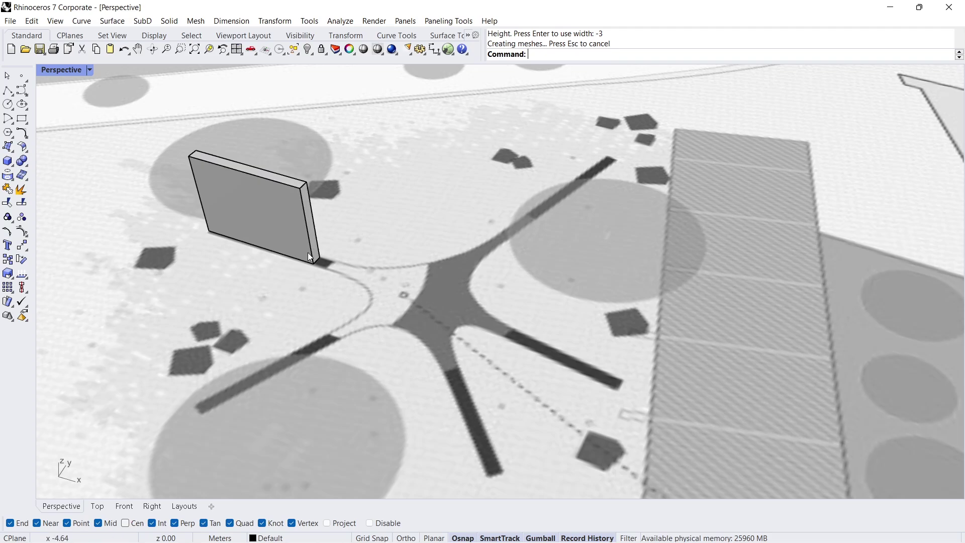
Step: Add thin 3 m box walls along the lower-left and lower paving arms
key(Return)
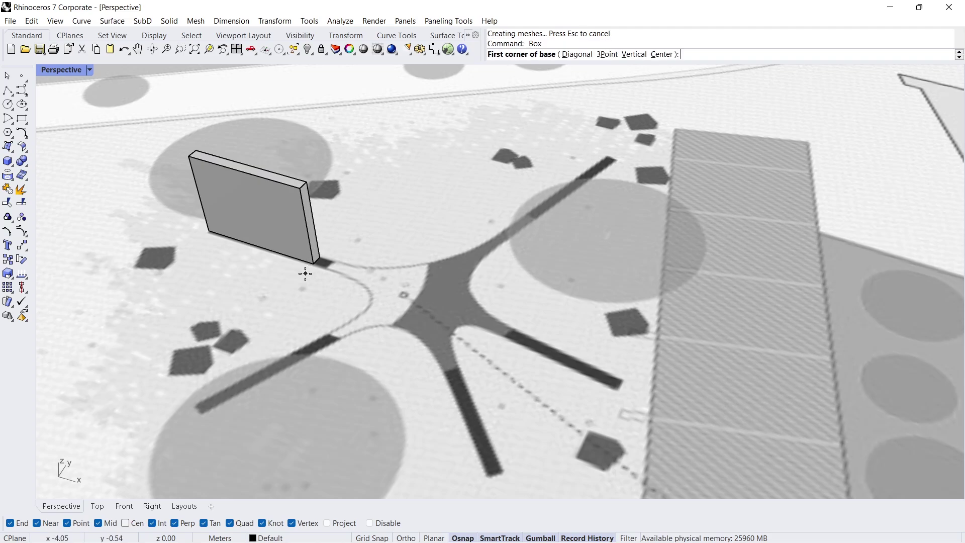
click(606, 54)
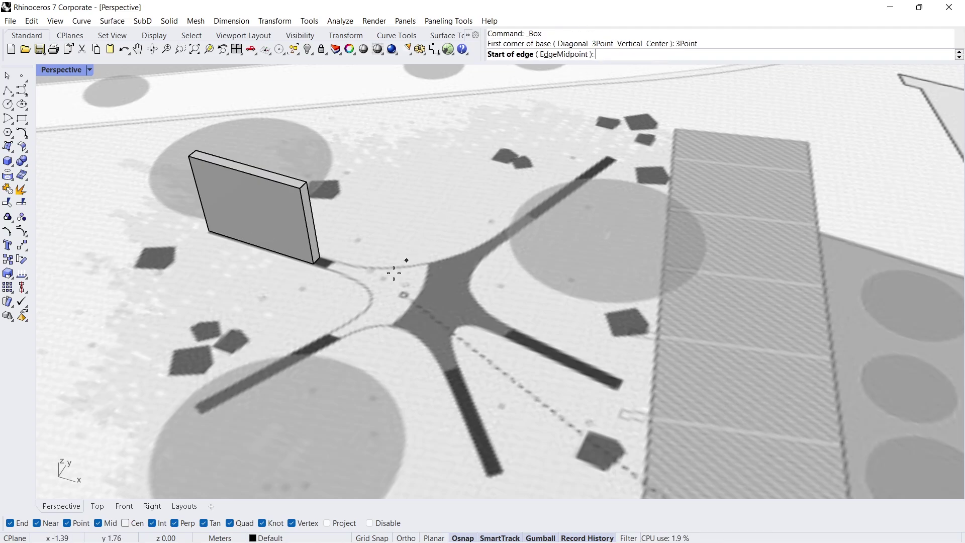
click(198, 405)
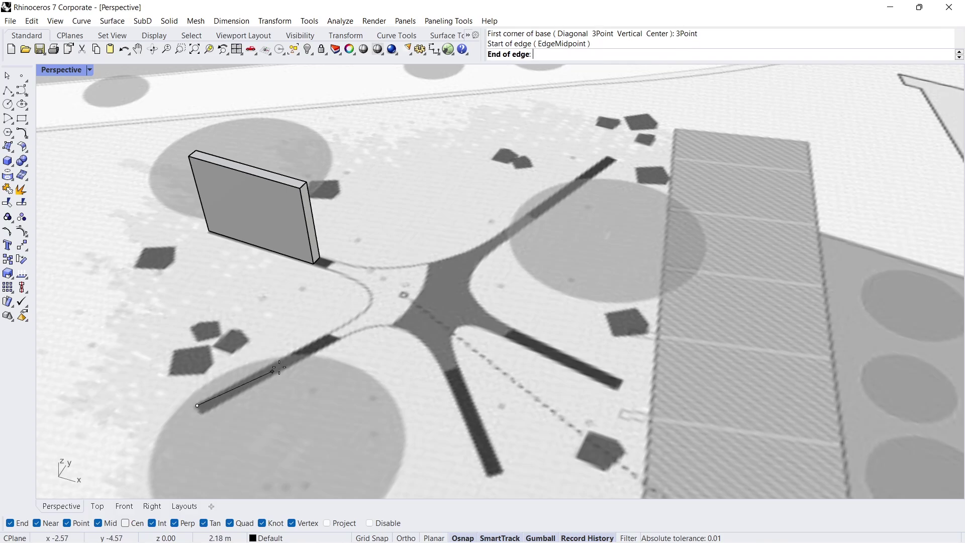
click(319, 340)
click(324, 346)
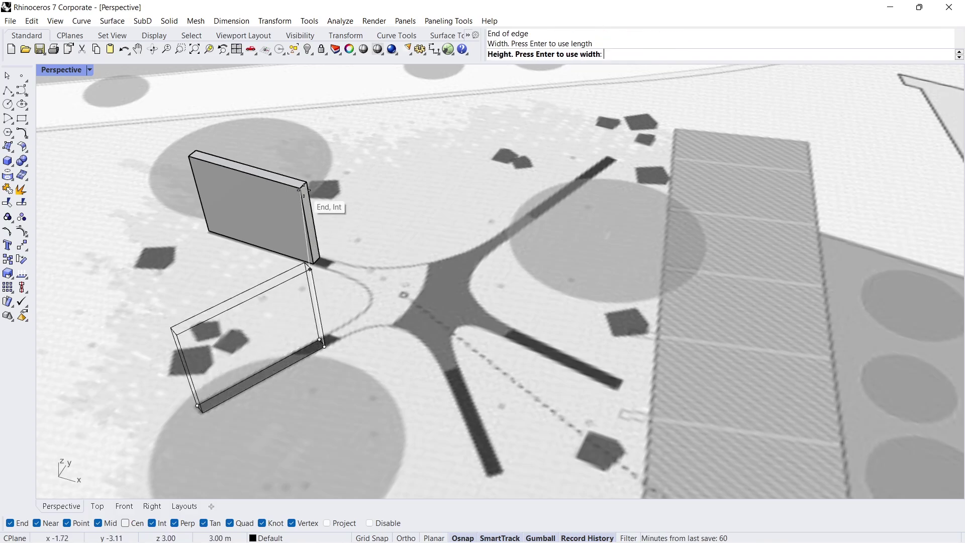
click(305, 191)
key(Return)
click(606, 54)
click(487, 475)
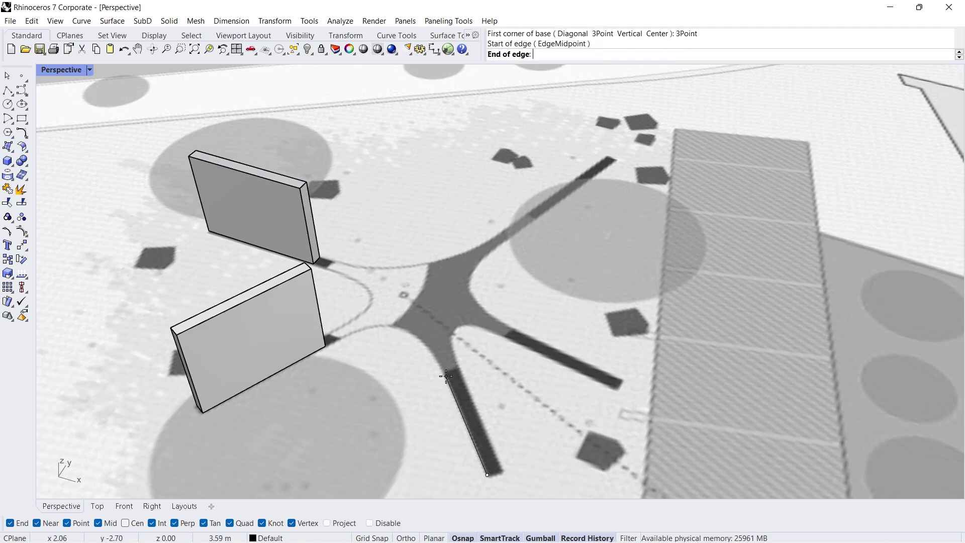
click(445, 376)
click(451, 372)
click(444, 301)
Step: Add matching thin 3 m box walls along the right and upper-right paving arms
key(Return)
click(607, 54)
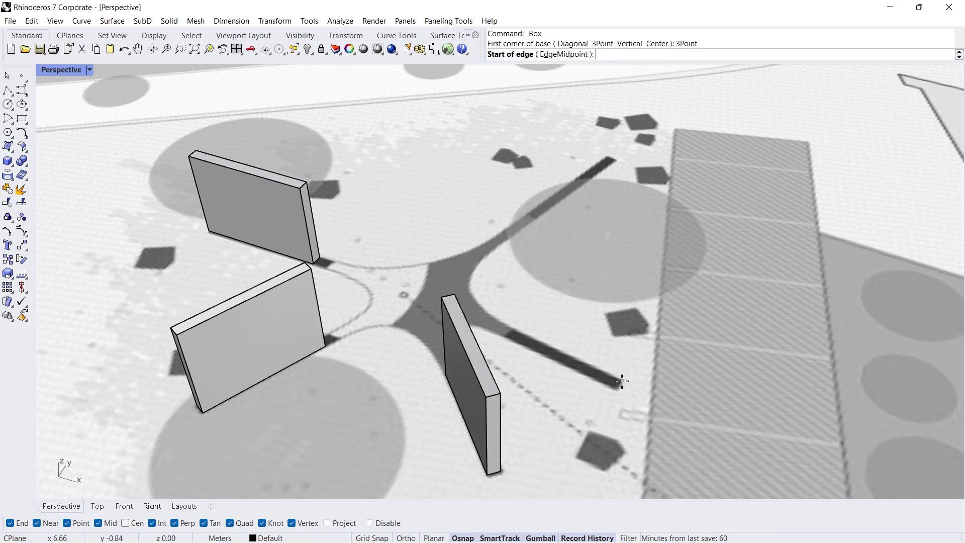
click(621, 381)
click(511, 340)
click(515, 336)
click(512, 259)
key(Return)
click(606, 54)
click(606, 157)
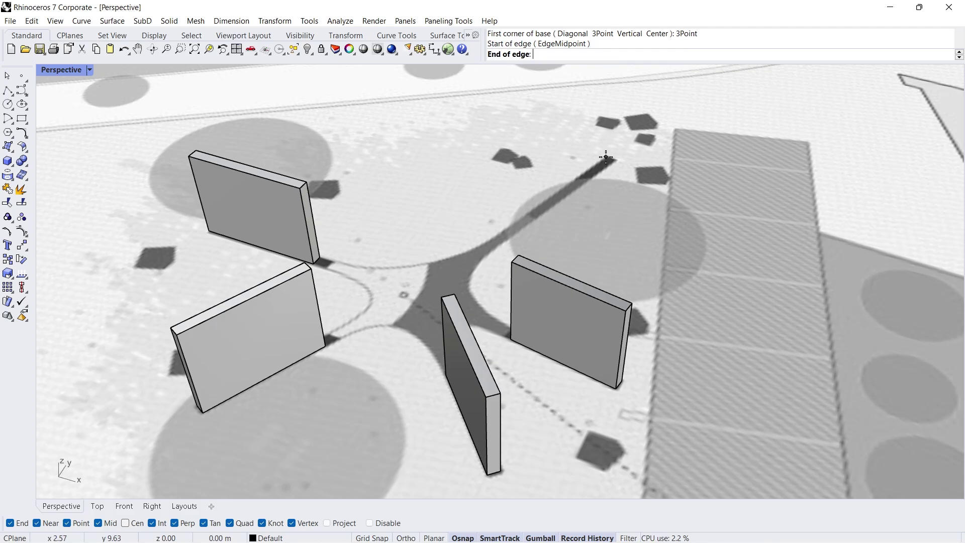
click(532, 211)
click(539, 215)
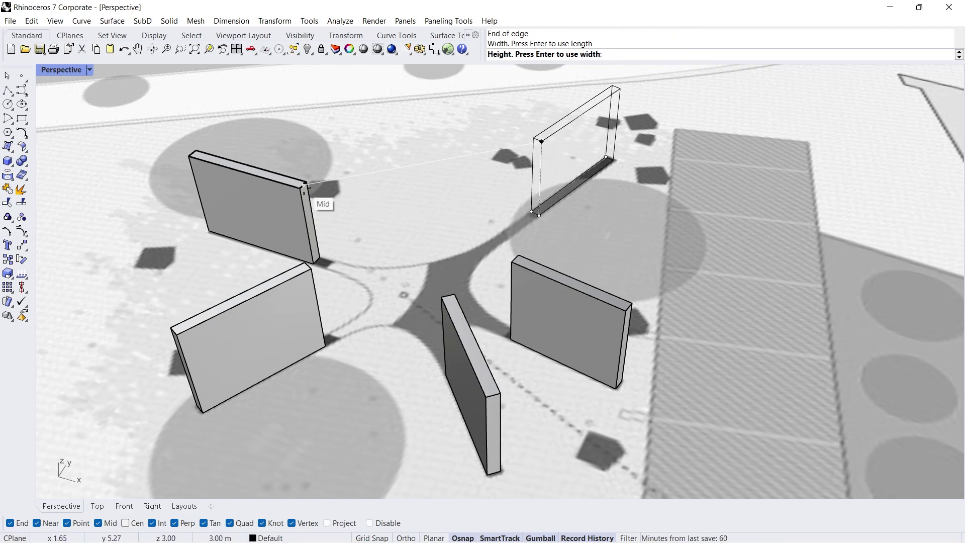
click(305, 187)
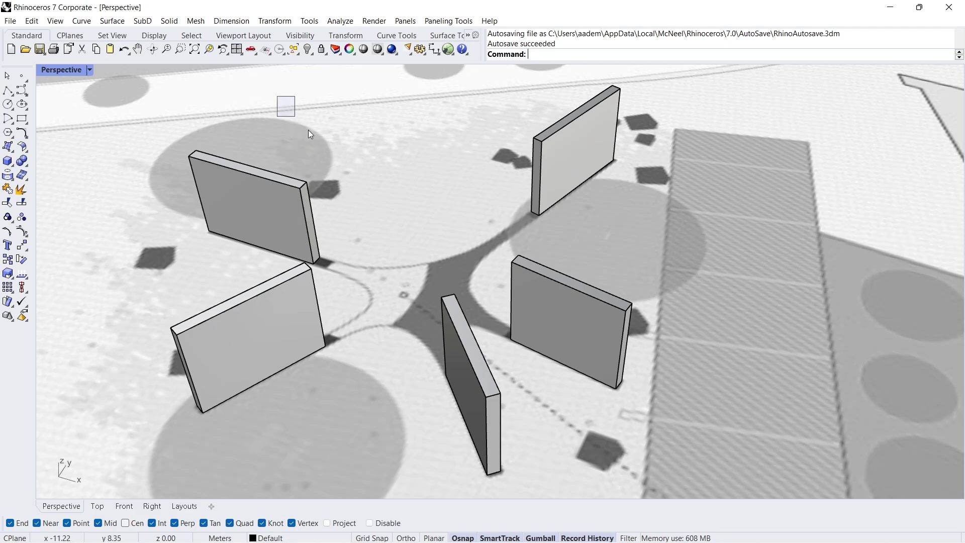
Step: Window-select the inner end faces of all five walls and delete them
drag(308, 130, 546, 384)
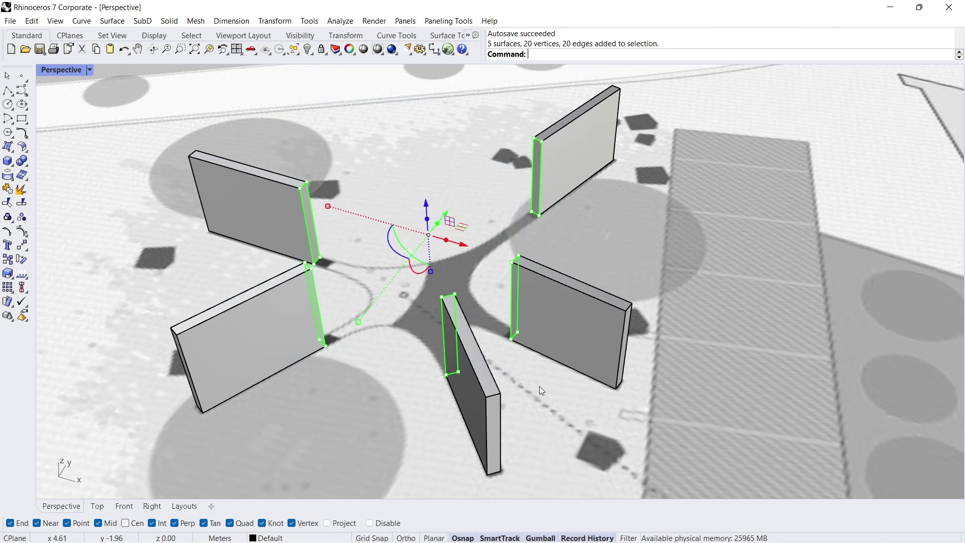
right_drag(539, 386, 151, 151)
drag(136, 138, 606, 245)
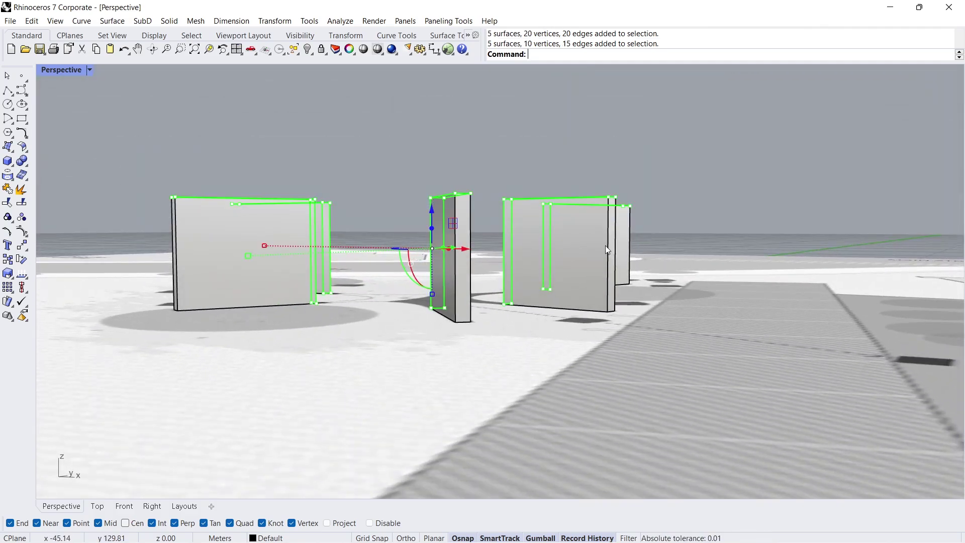
drag(143, 388, 686, 255)
right_drag(474, 240, 479, 290)
key(Delete)
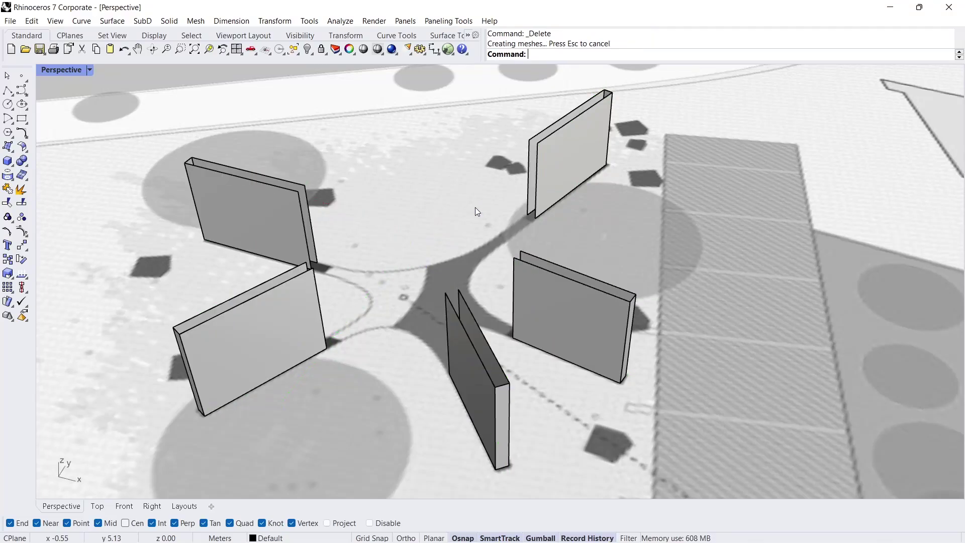
mouse_move(472, 209)
right_down()
mouse_move(472, 267)
mouse_move(463, 205)
right_up()
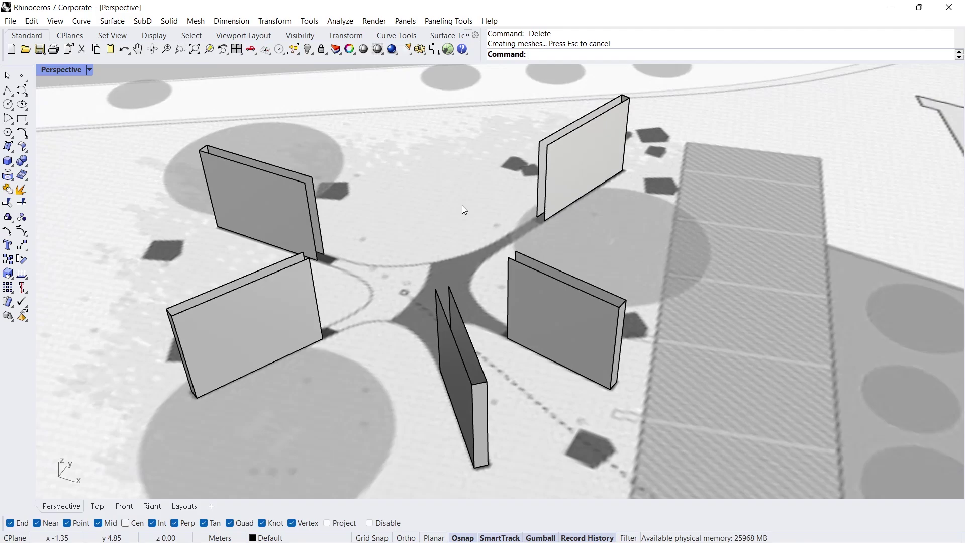
Step: Blend the front-left wall's inner edge to the lower wall's edge with Blend Surface
click(25, 150)
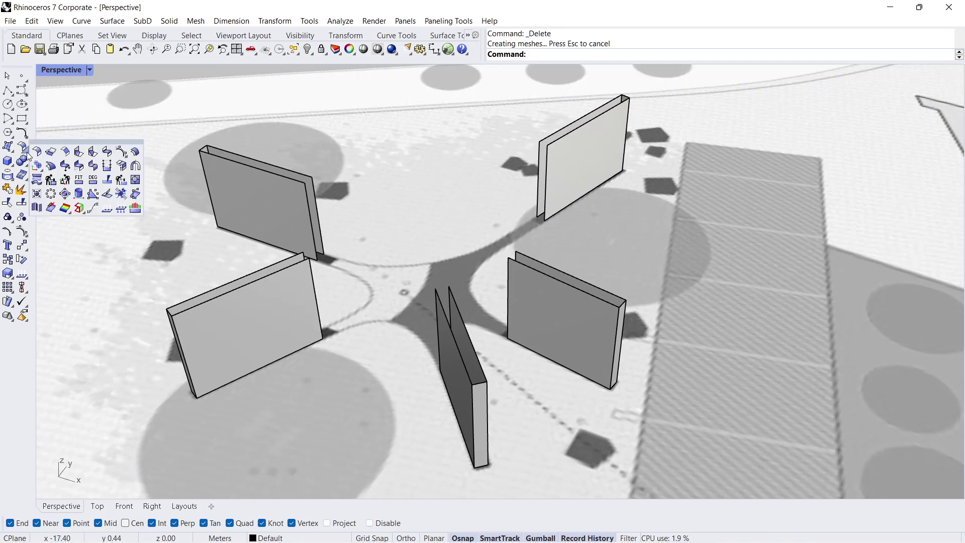
click(107, 152)
click(319, 326)
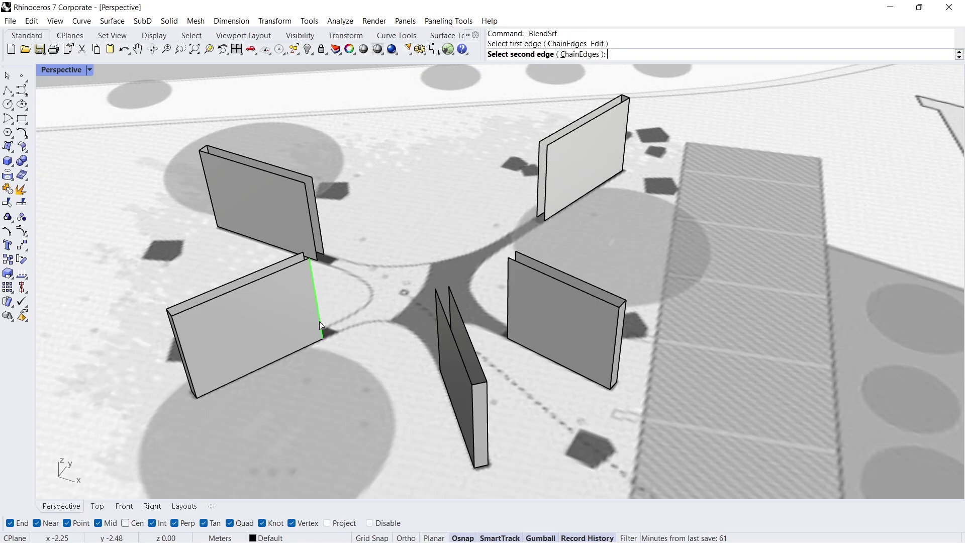
click(438, 352)
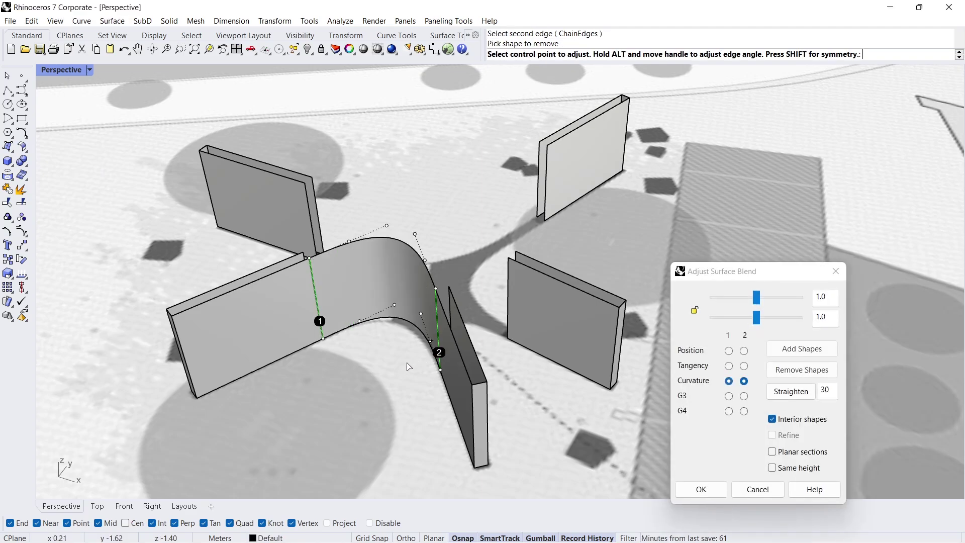
key(Return)
right_drag(496, 360, 414, 324)
Step: Add blend surfaces across the next two gaps between neighbouring walls
key(Return)
click(394, 312)
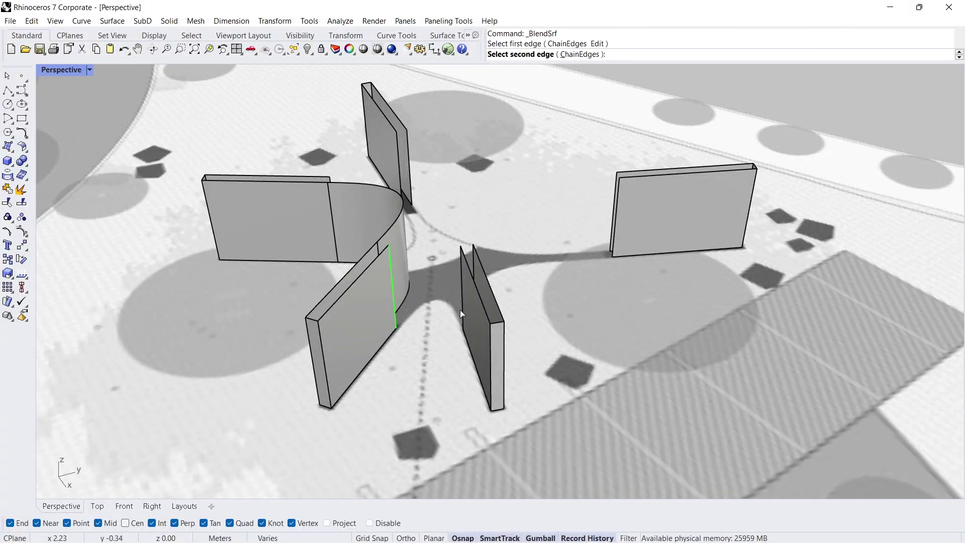
click(460, 310)
key(Return)
right_drag(551, 312, 416, 347)
key(Return)
click(443, 281)
click(627, 319)
key(Return)
Step: Blend the last two gaps, linking the left wall back to the front wall
key(Return)
click(409, 340)
click(503, 322)
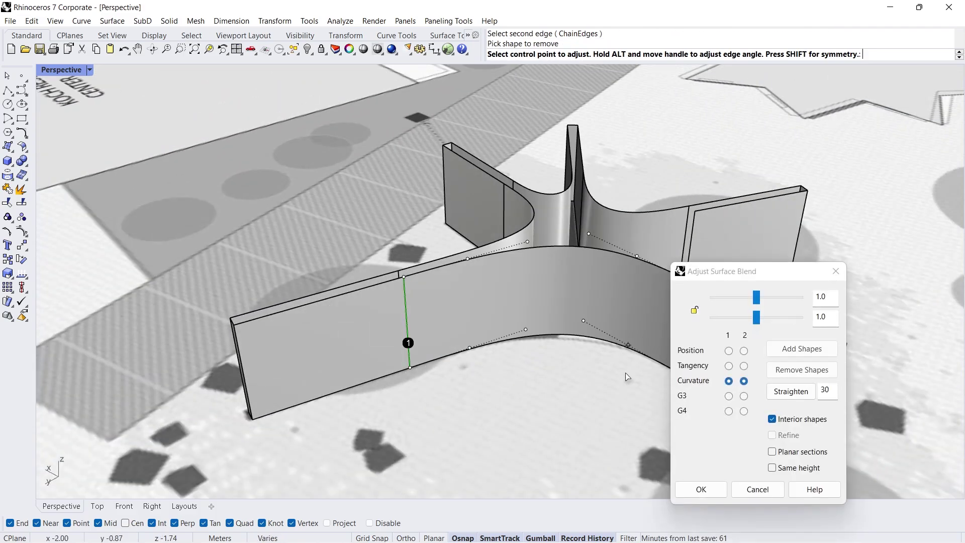
key(Return)
key(Return)
click(337, 326)
click(464, 373)
key(Return)
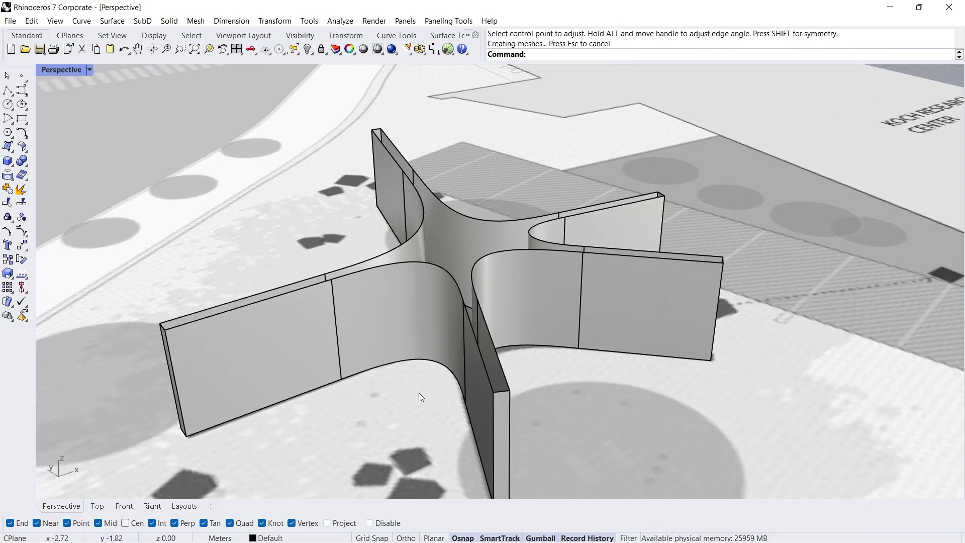
Step: Explode the five selected wall polysurfaces into 15 separate surfaces, then deselect
click(272, 334)
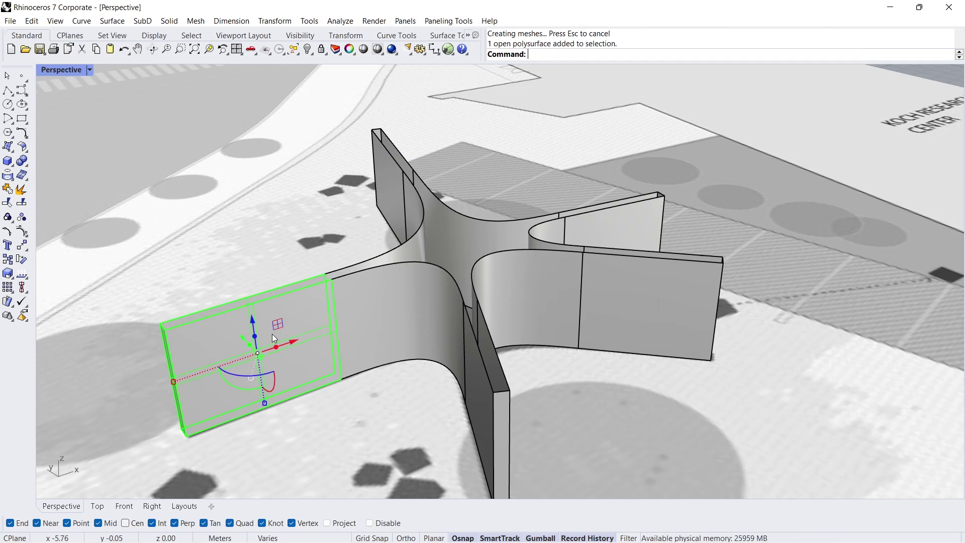
shift+click(382, 182)
shift+click(617, 228)
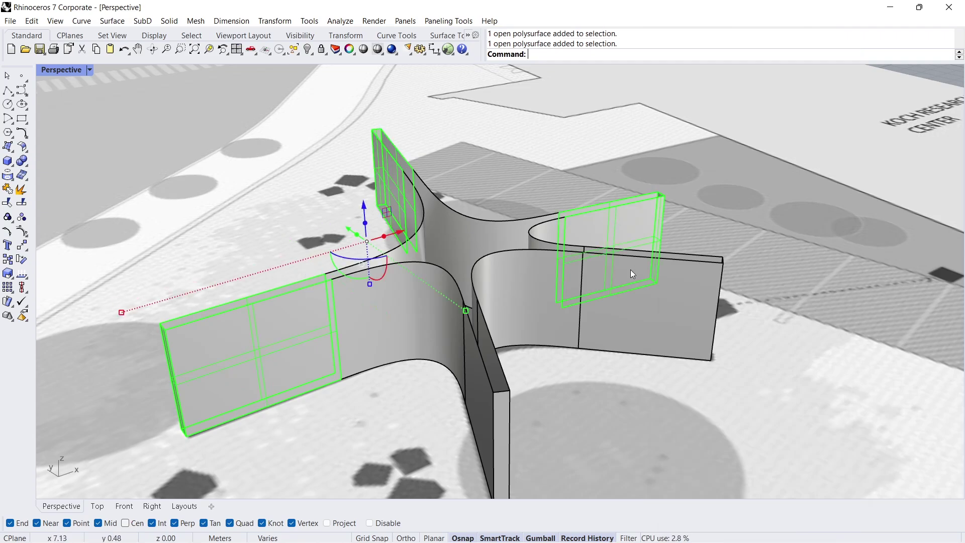
shift+click(645, 299)
shift+click(478, 375)
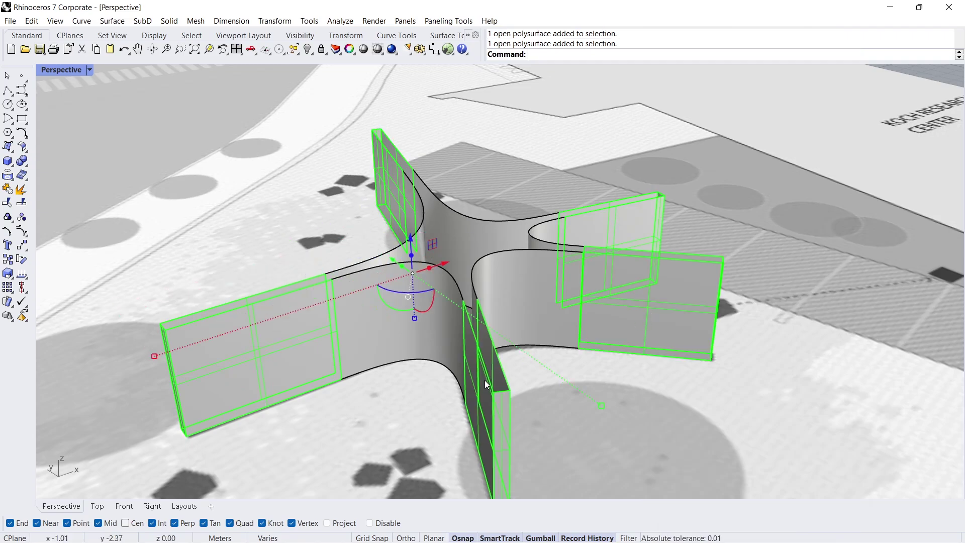
click(21, 190)
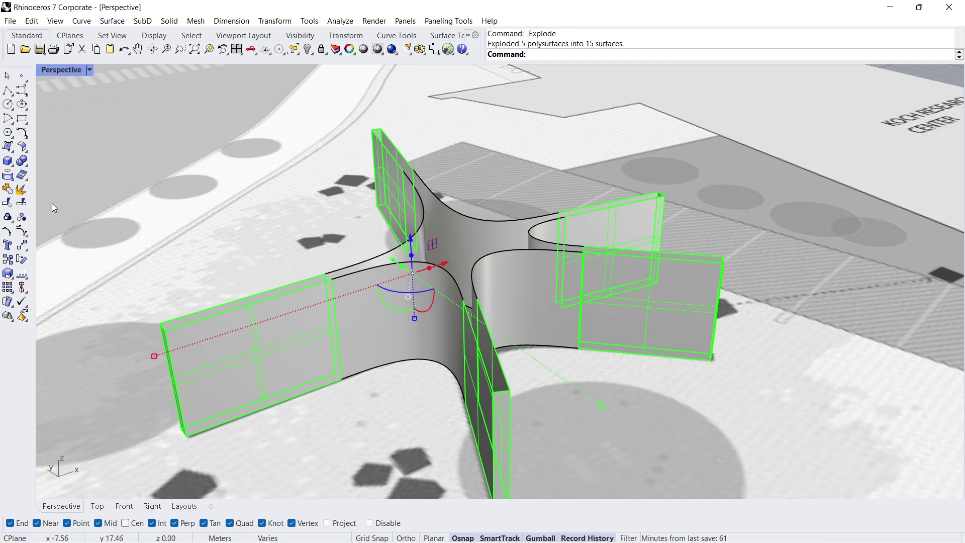
click(175, 240)
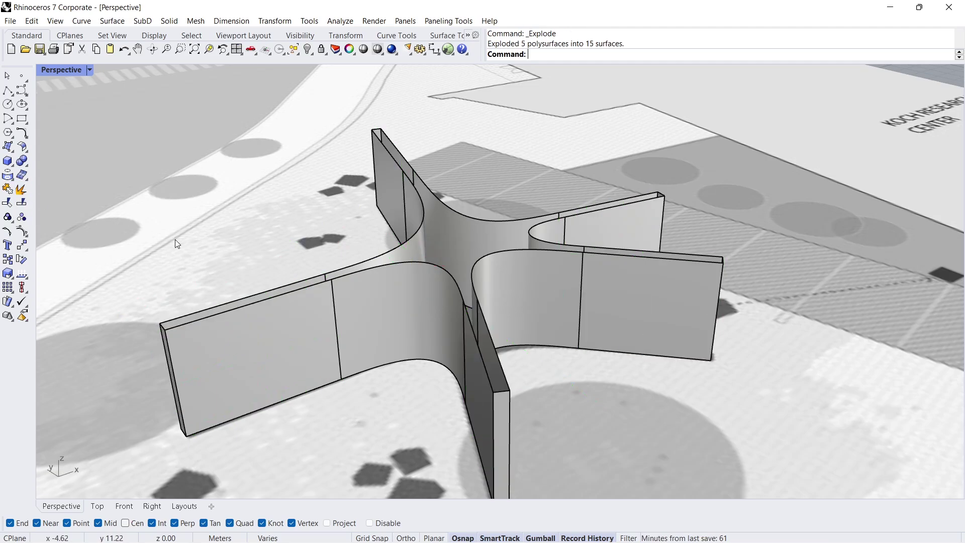
click(22, 149)
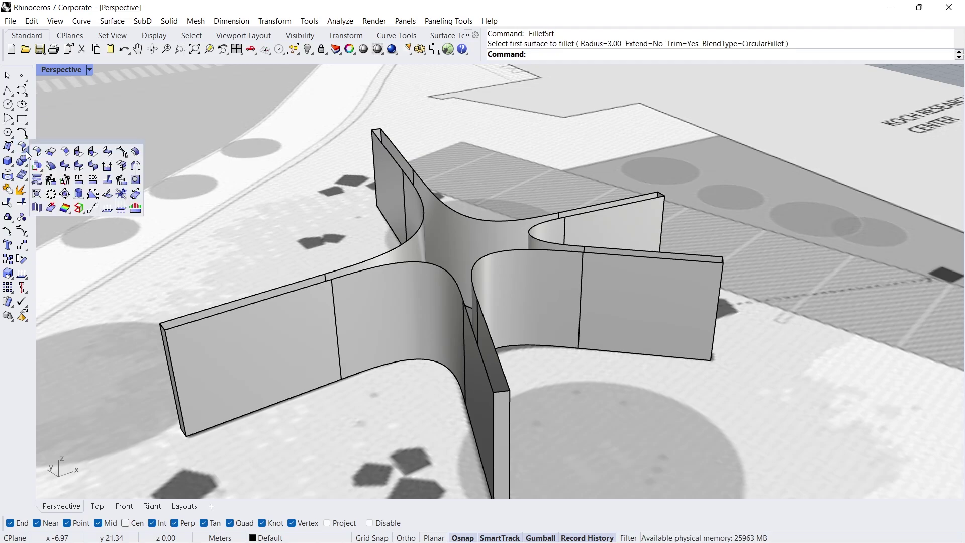
Step: Merge the left flat wall panels with their adjoining curved blends using MergeSrf
click(92, 166)
click(299, 351)
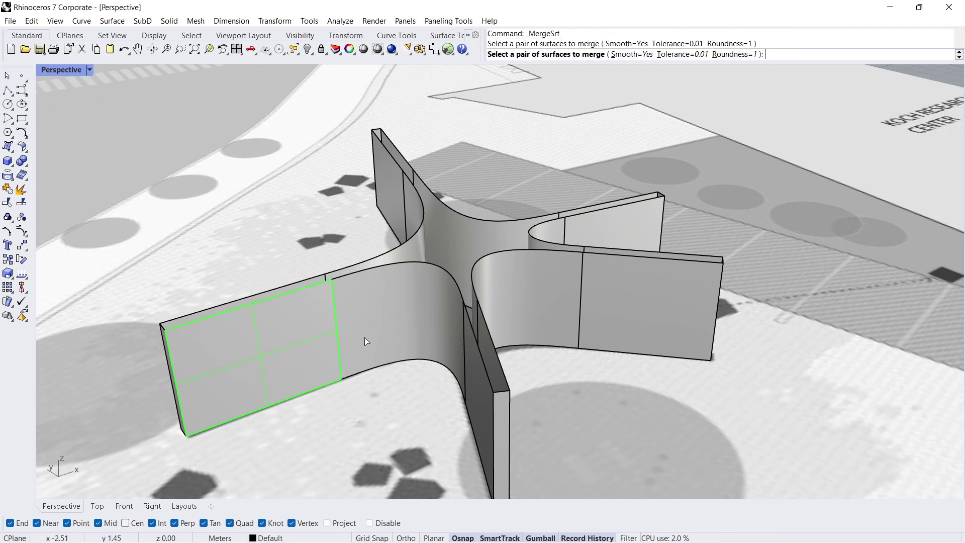
click(365, 338)
key(Return)
click(434, 330)
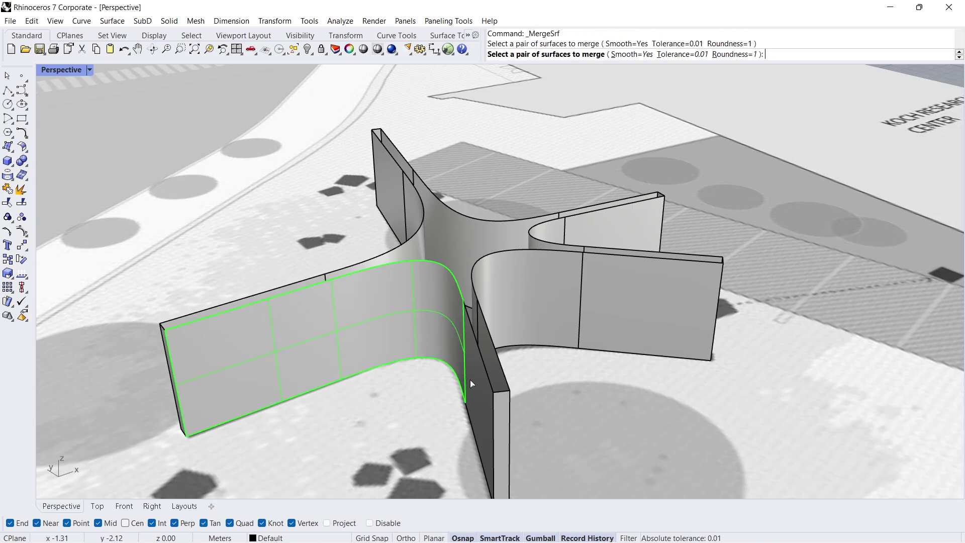
click(470, 379)
right_drag(478, 384, 548, 365)
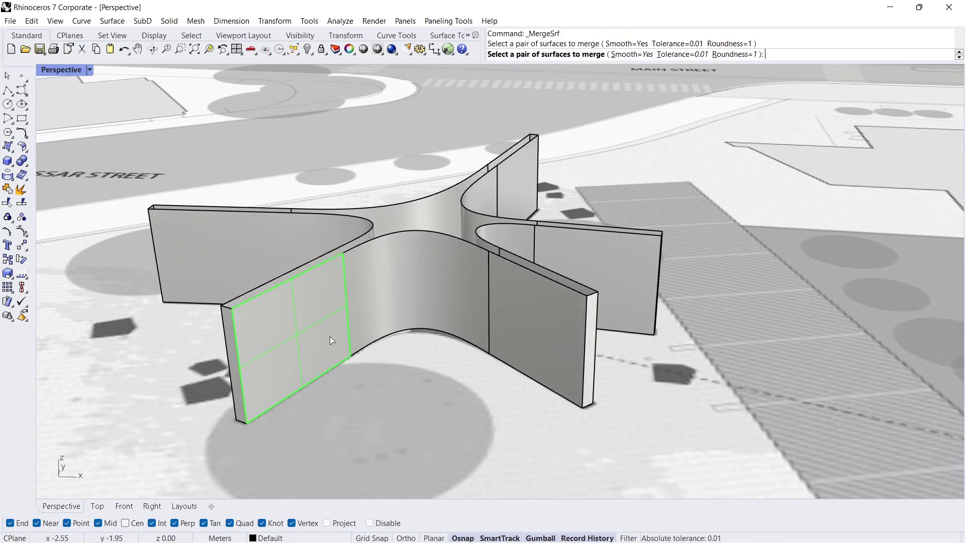
click(506, 337)
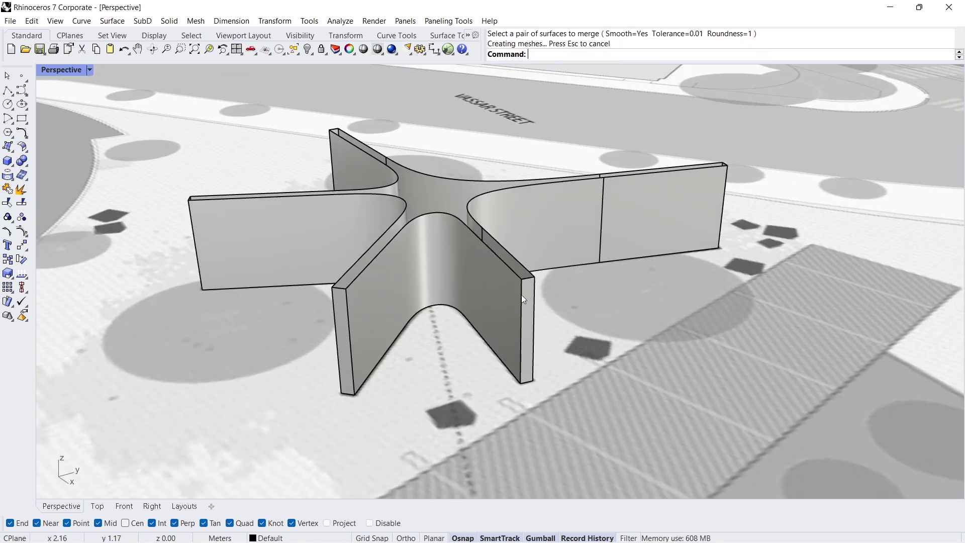
right_drag(523, 299, 642, 296)
Step: Merge the front and inner wall surfaces with their blends, then select everything
key(Return)
click(676, 285)
click(743, 287)
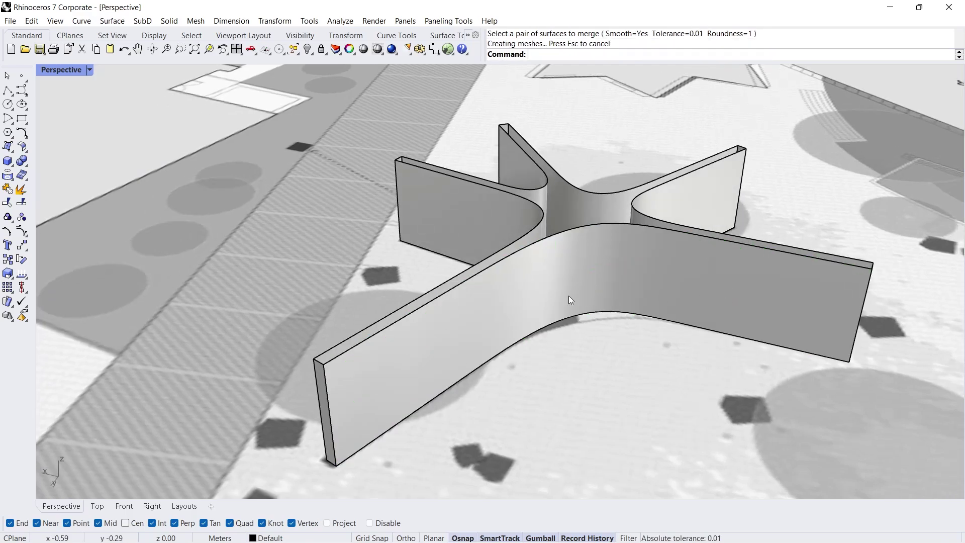
right_drag(337, 304, 641, 334)
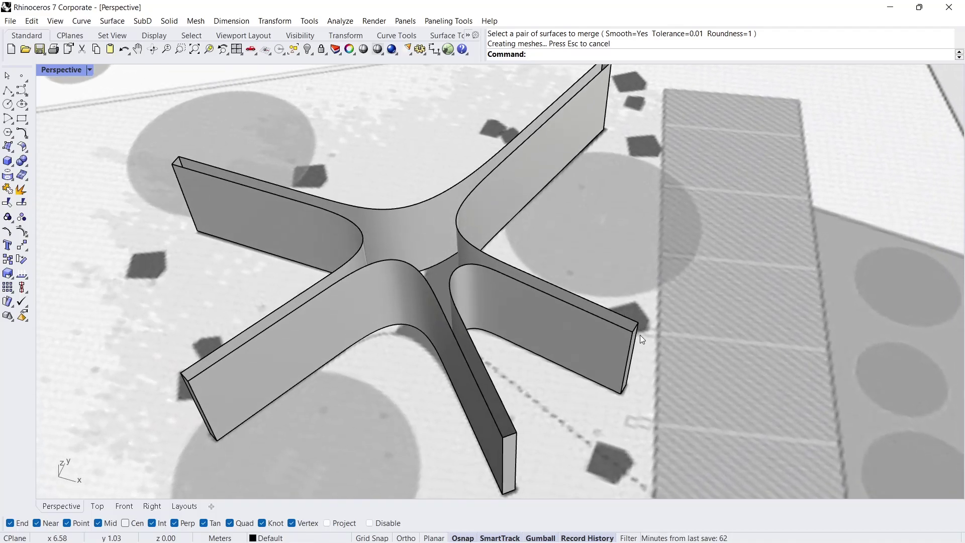
scroll(520, 276, down, 2)
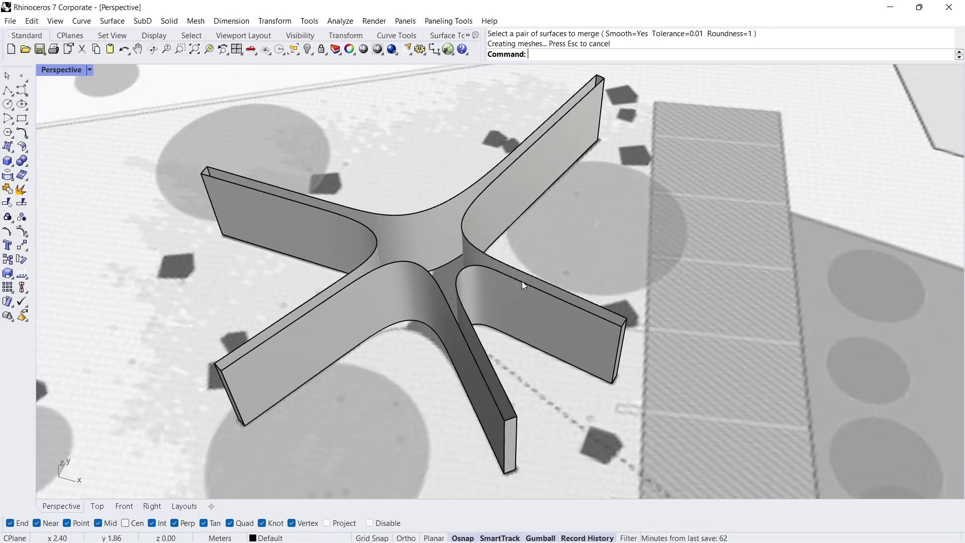
shift+right_drag(499, 293, 496, 304)
click(496, 304)
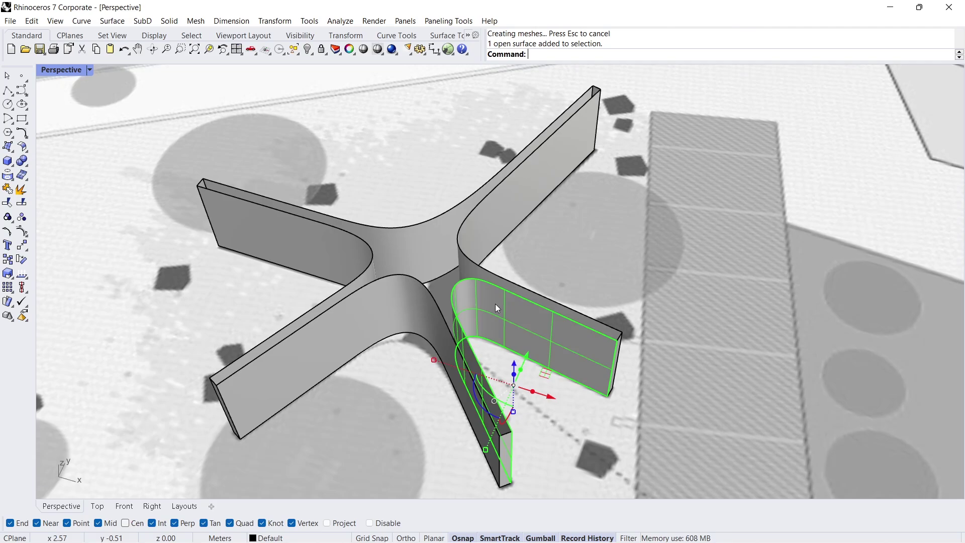
key(ctrl+a)
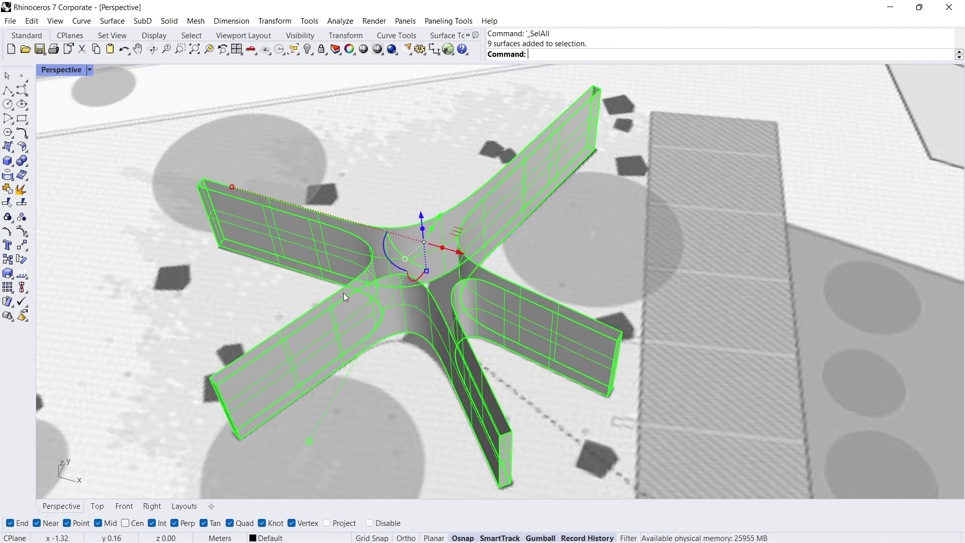
Step: Join all wall surfaces into one polysurface and cap its planar holes
click(8, 189)
click(26, 167)
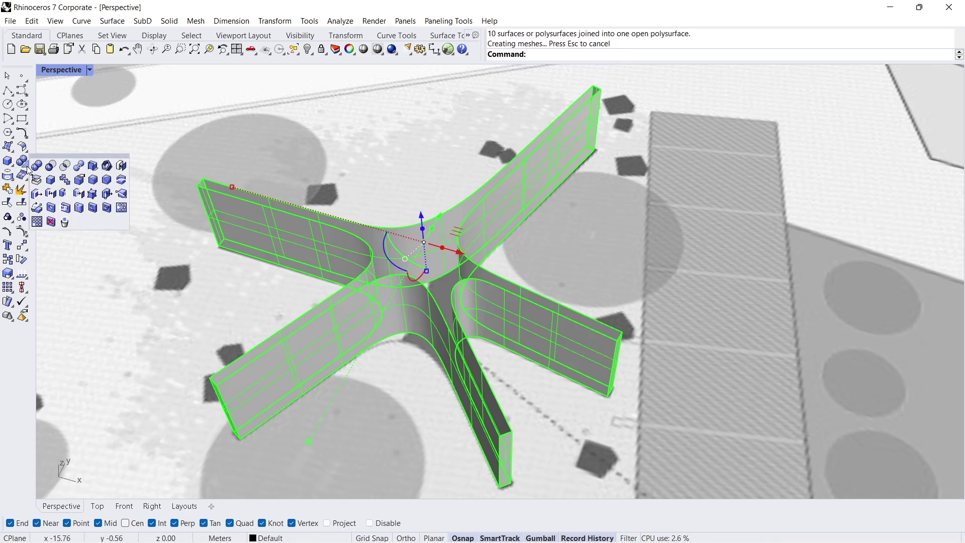
click(120, 165)
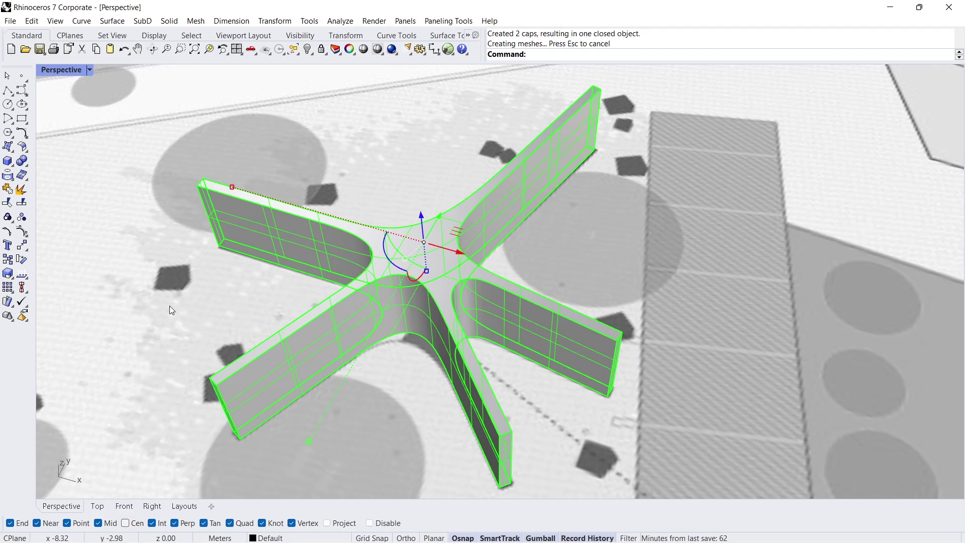
right_drag(423, 327, 415, 251)
scroll(414, 246, down, 3)
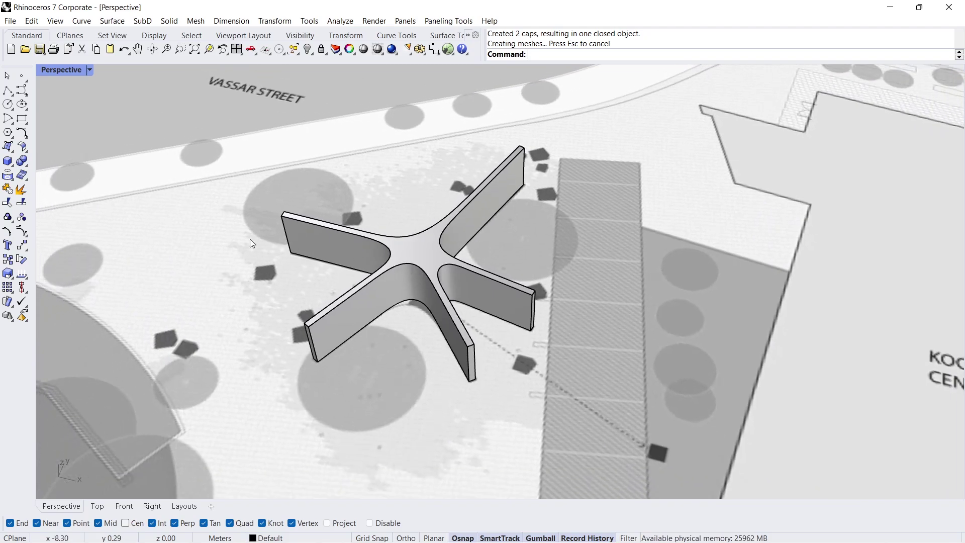
Step: Draw a corner-to-corner plane spanning the star wall and gumball it above the wall tops
click(12, 150)
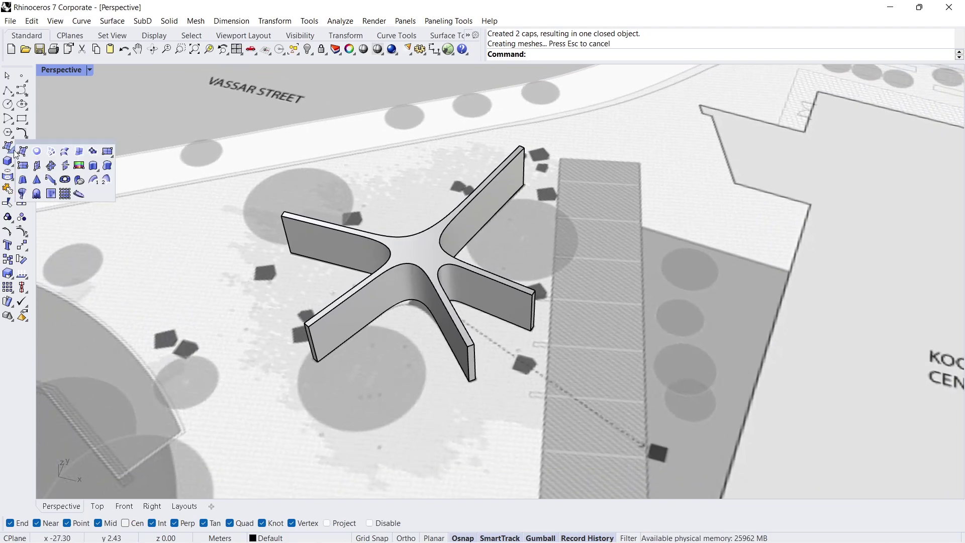
click(106, 151)
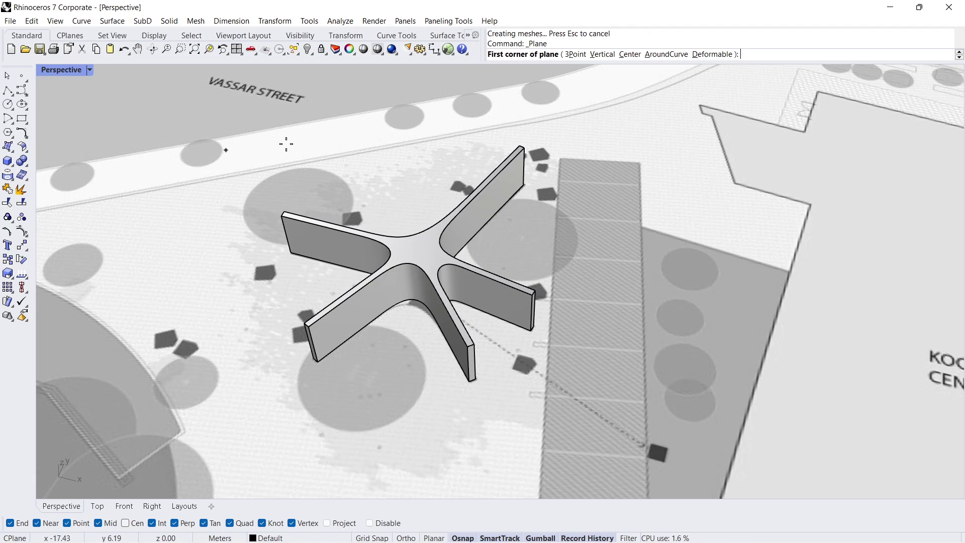
click(346, 133)
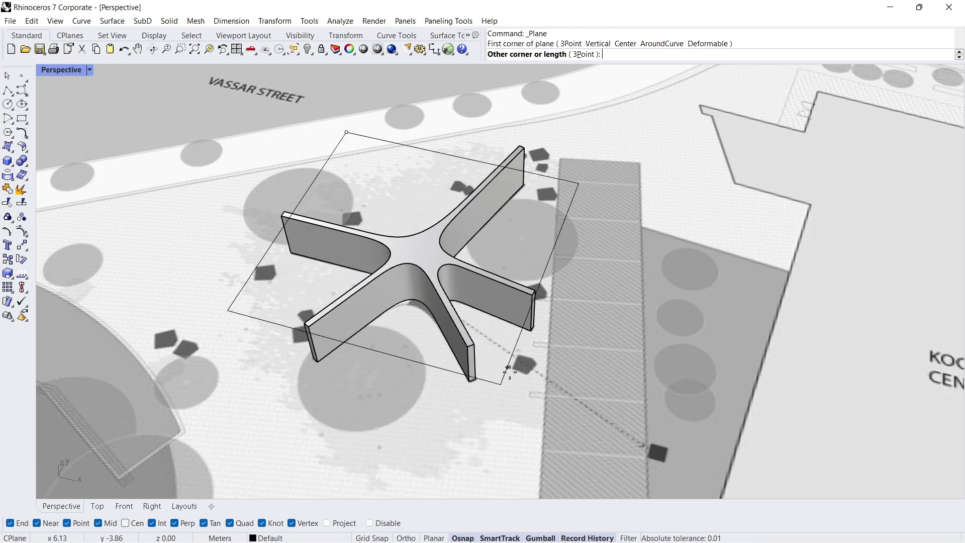
click(533, 440)
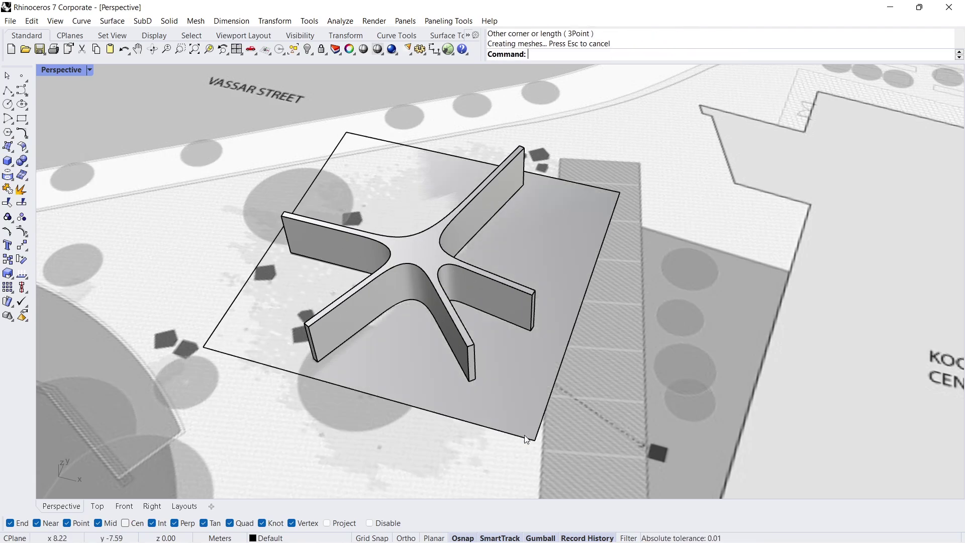
click(511, 360)
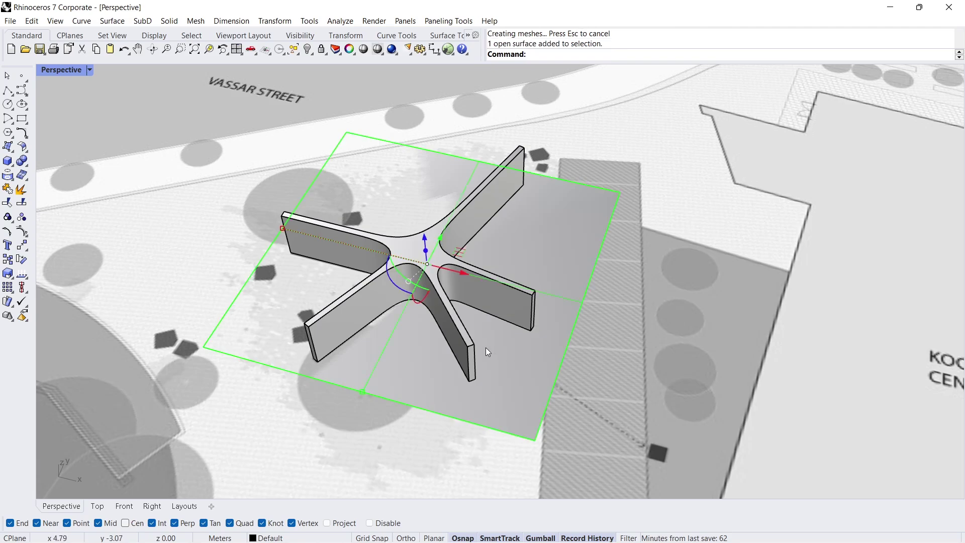
right_drag(486, 348, 458, 272)
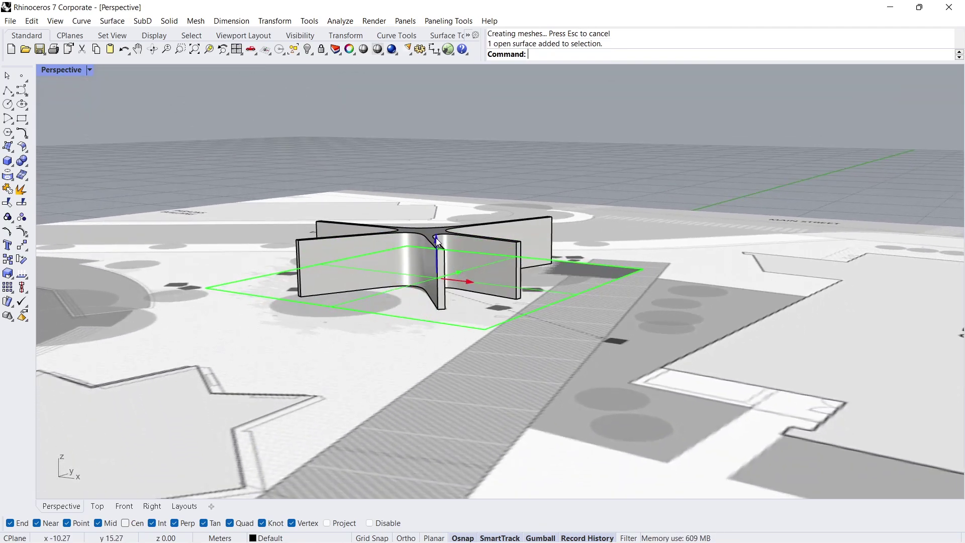
drag(436, 237, 432, 170)
right_drag(433, 170, 264, 222)
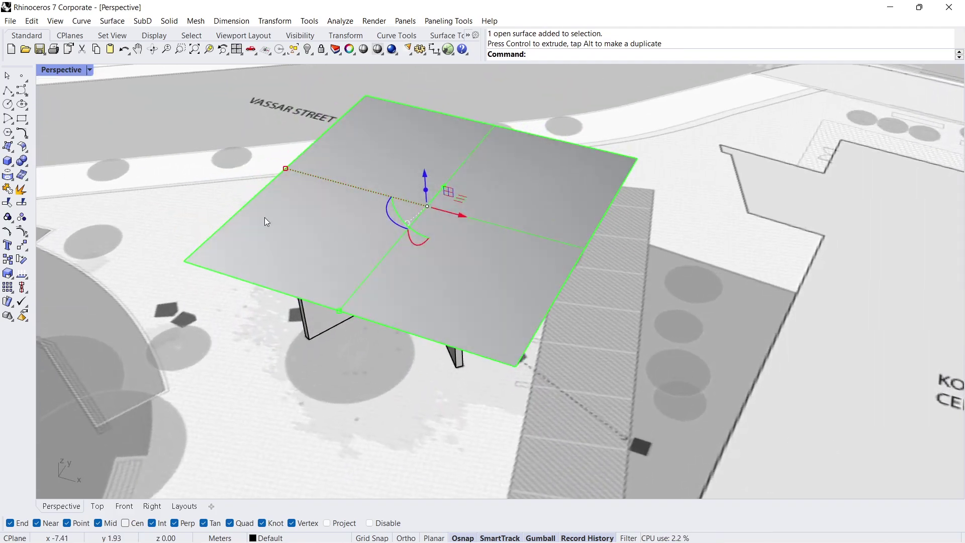
Step: Rebuild the roof plane to 3 × 3 control points at degree 2
click(28, 153)
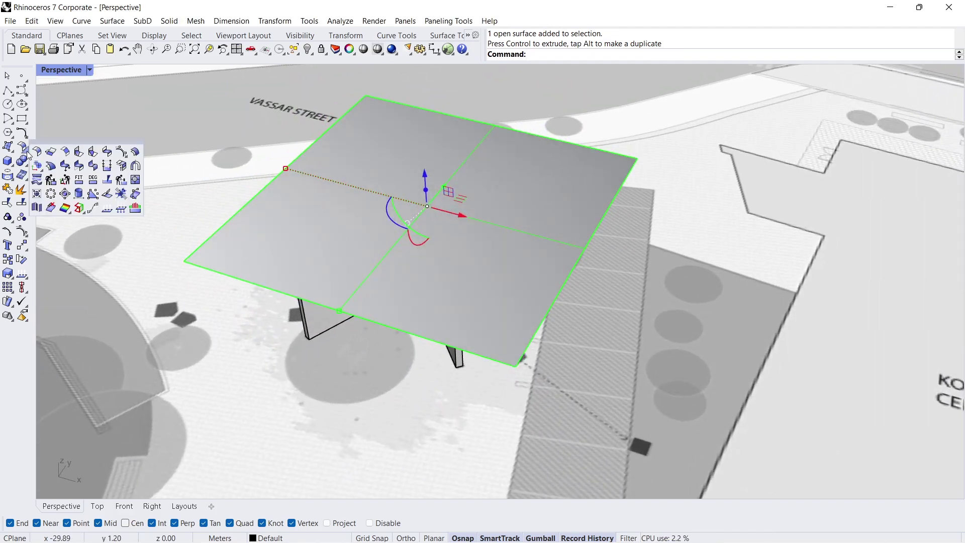
click(50, 183)
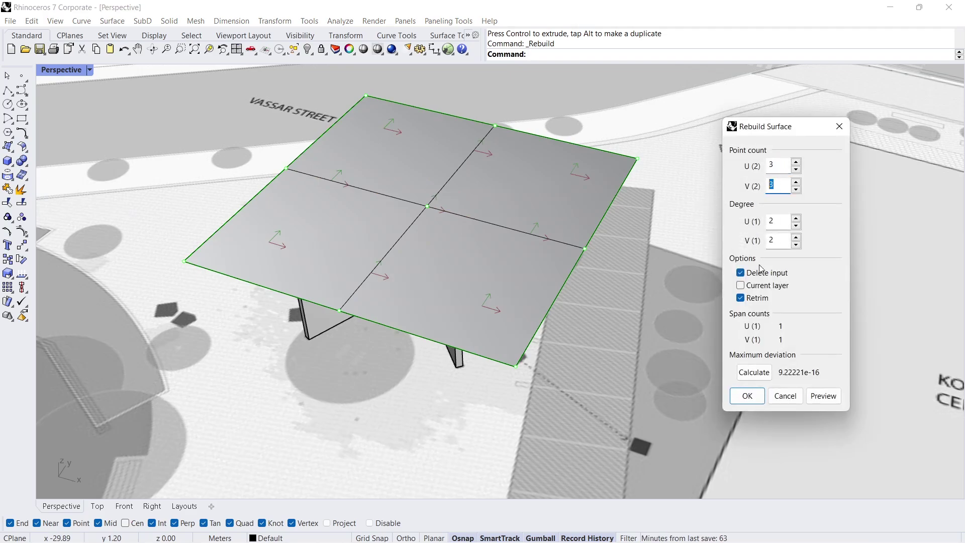
click(747, 396)
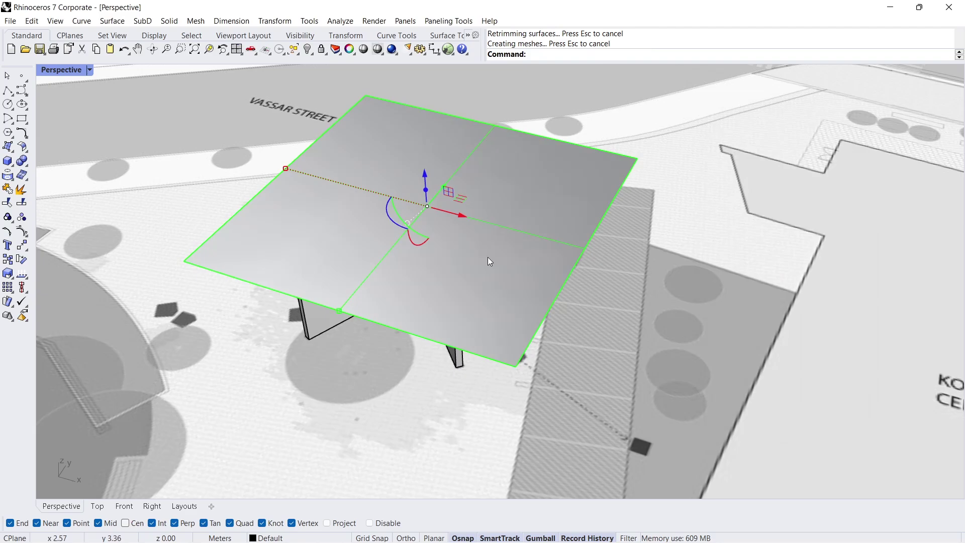
Step: Turn on control points and gumball-lift the centre point to bulge the surface upward
click(22, 231)
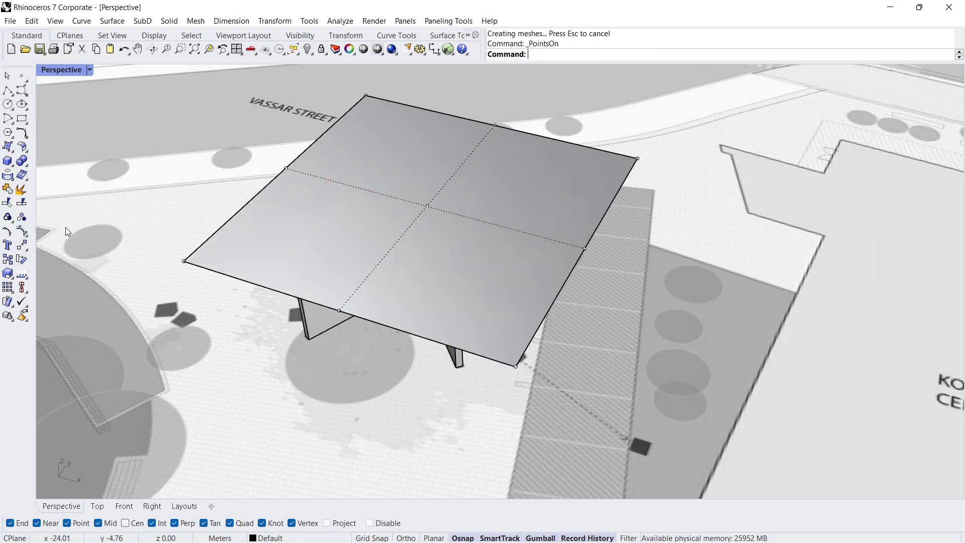
click(428, 206)
right_drag(431, 207, 457, 164)
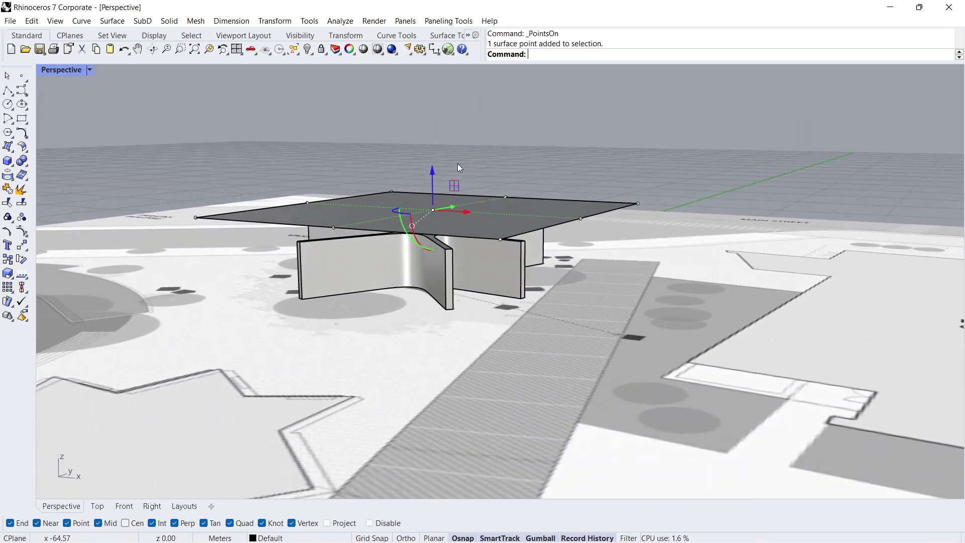
drag(436, 170, 438, 144)
right_drag(442, 151, 454, 181)
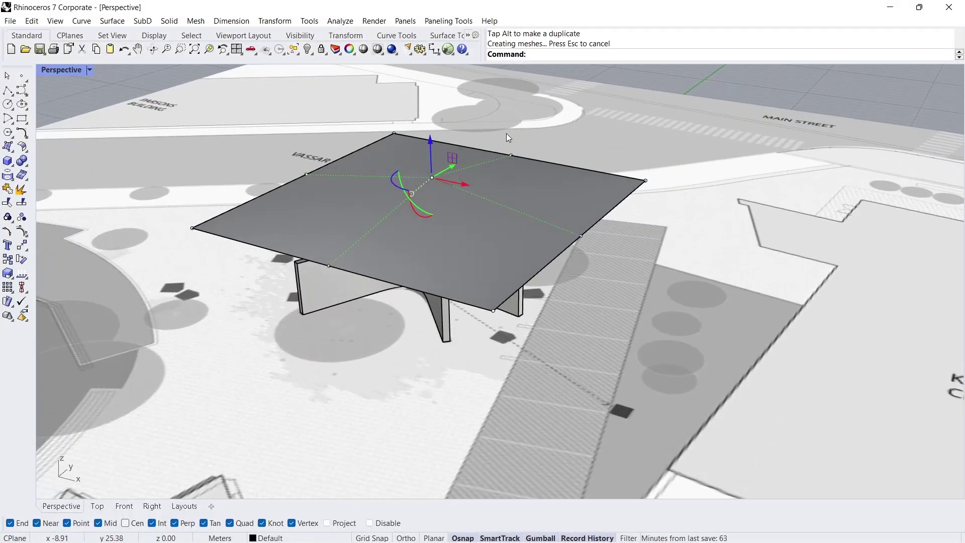
key(Escape)
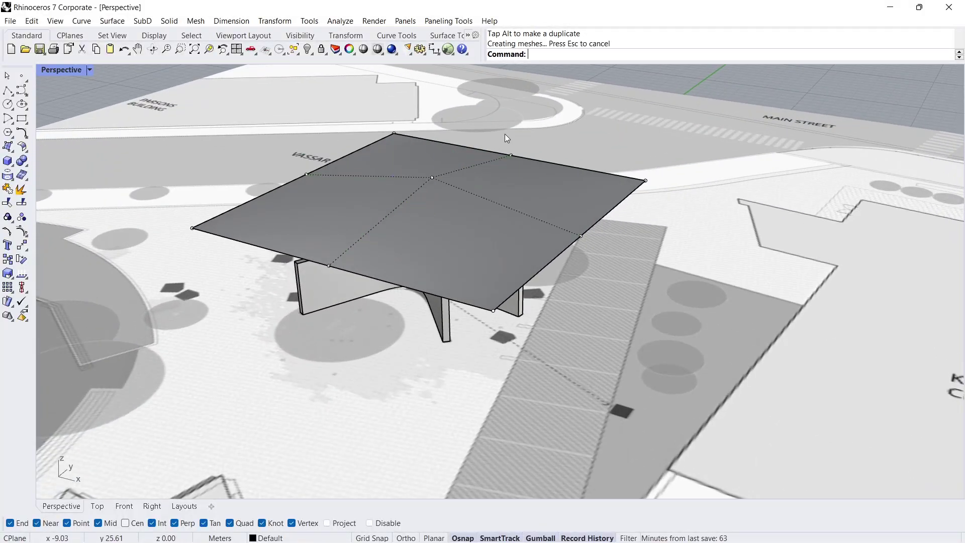
Step: Gumball-drag the whole curved surface down so it cuts through the star walls
click(473, 180)
right_drag(472, 180, 434, 165)
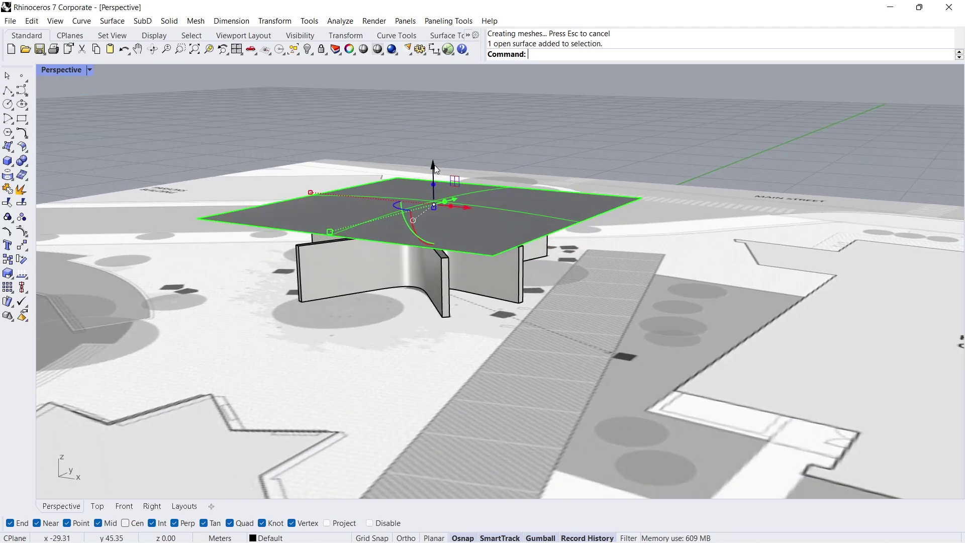
drag(434, 165, 440, 196)
right_drag(440, 196, 438, 212)
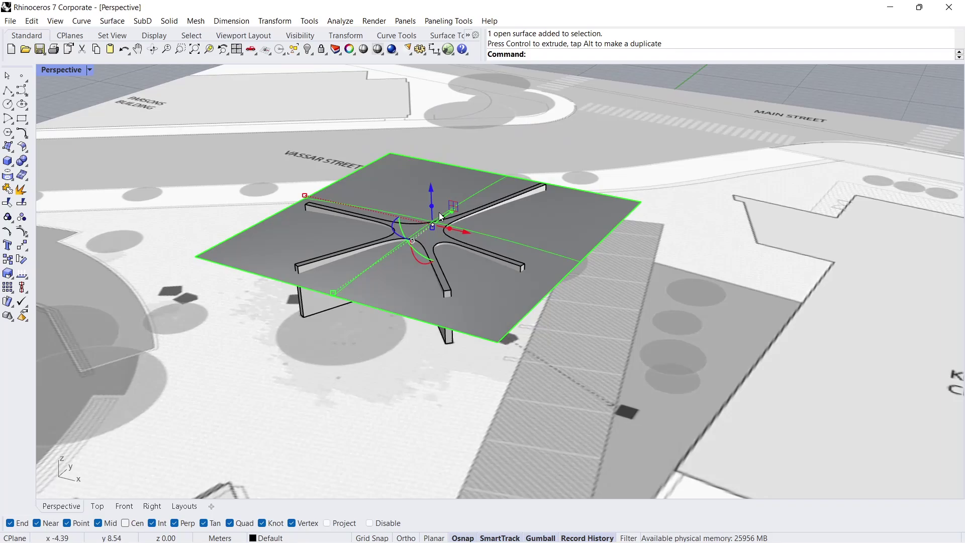
scroll(439, 212, up, 2)
scroll(439, 212, up, 2)
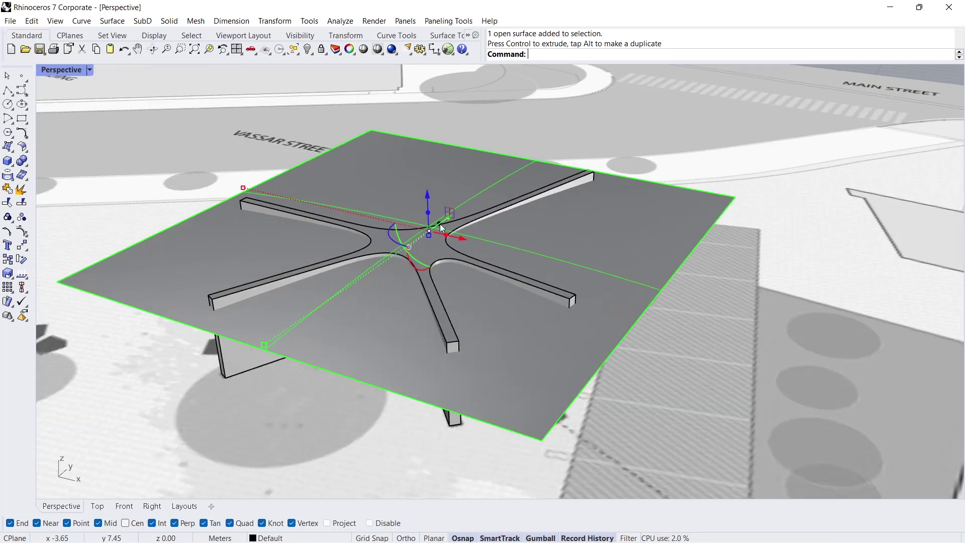
Step: Extrude the curved surface into a slab and Boolean-difference it from the star walls
drag(428, 216, 428, 186)
key(Escape)
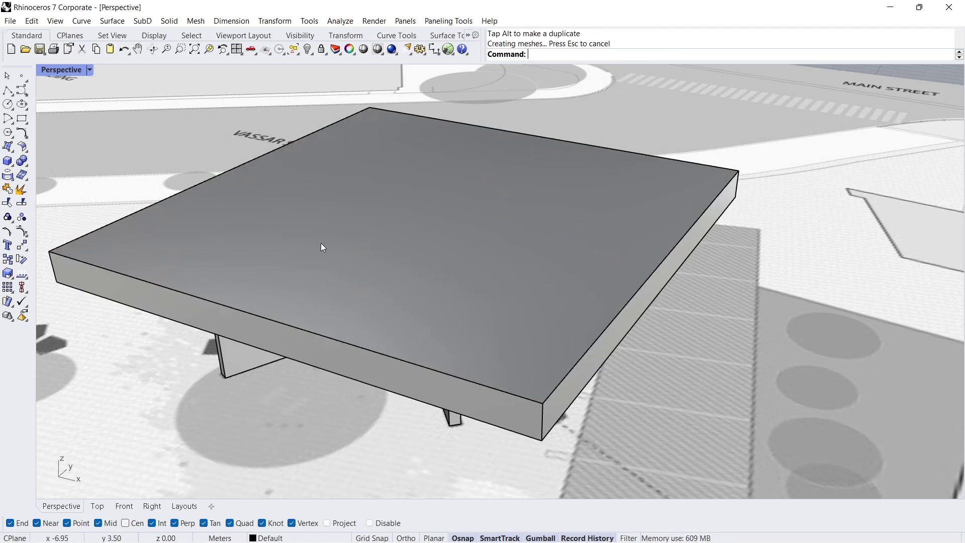
click(24, 163)
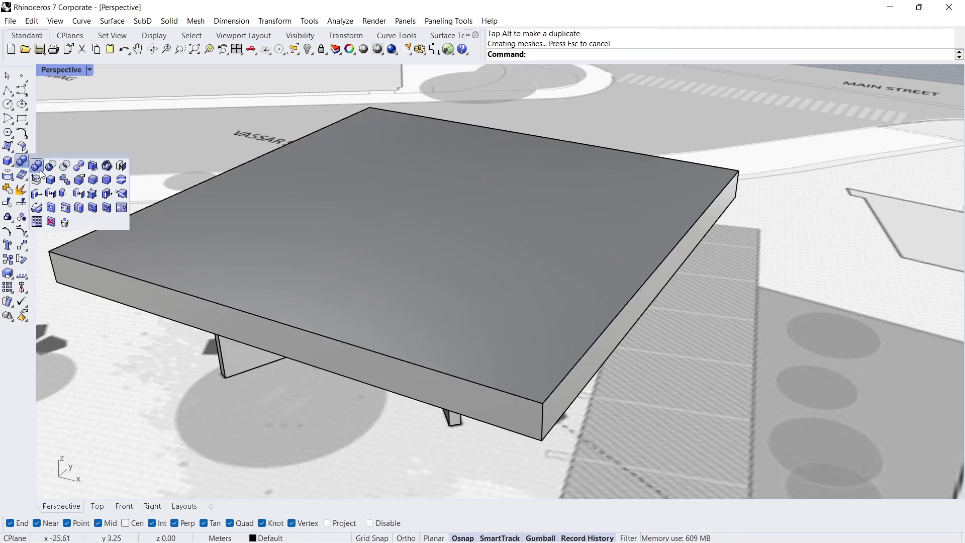
click(50, 166)
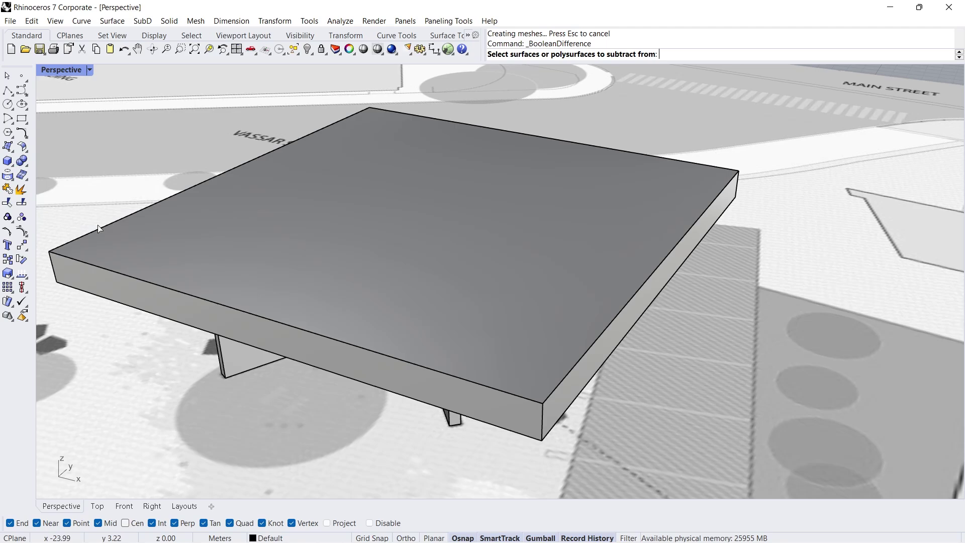
click(237, 362)
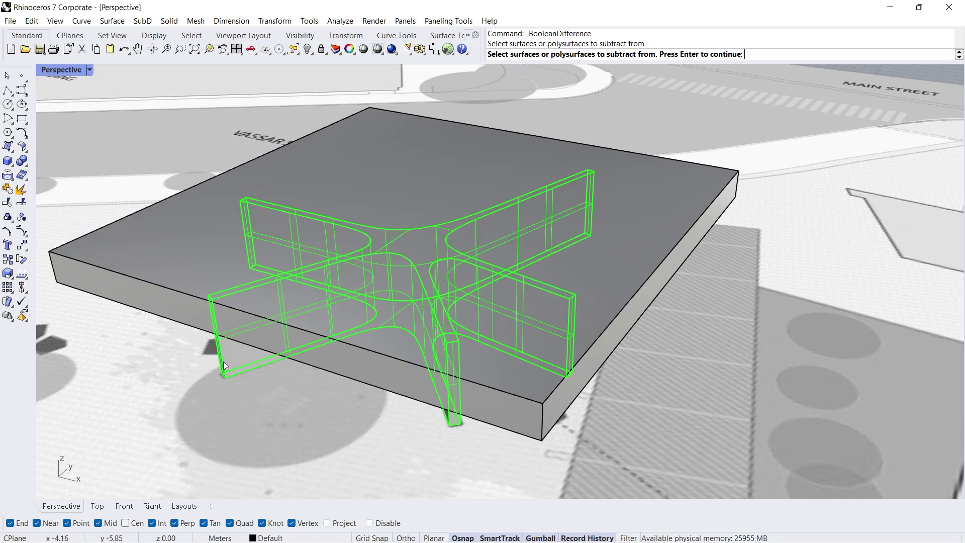
key(Return)
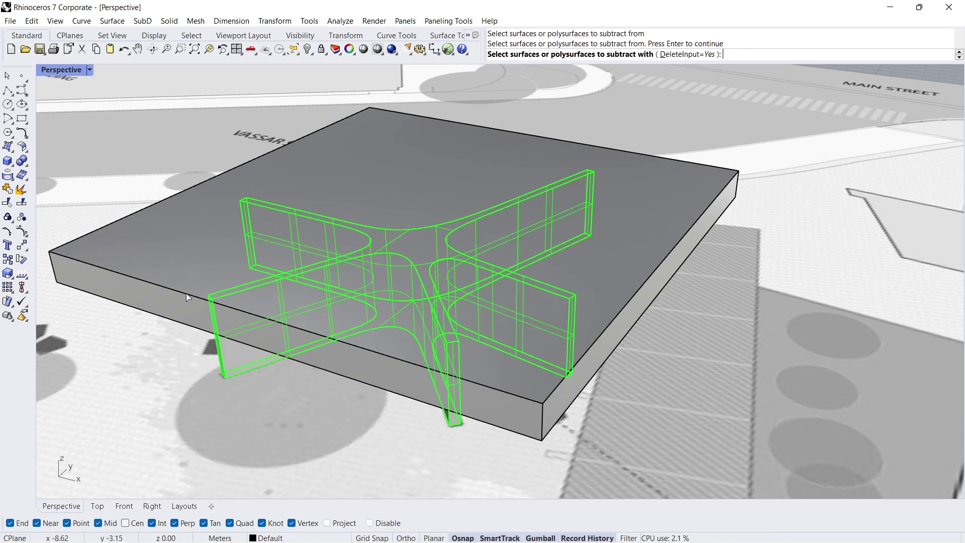
click(182, 267)
key(Return)
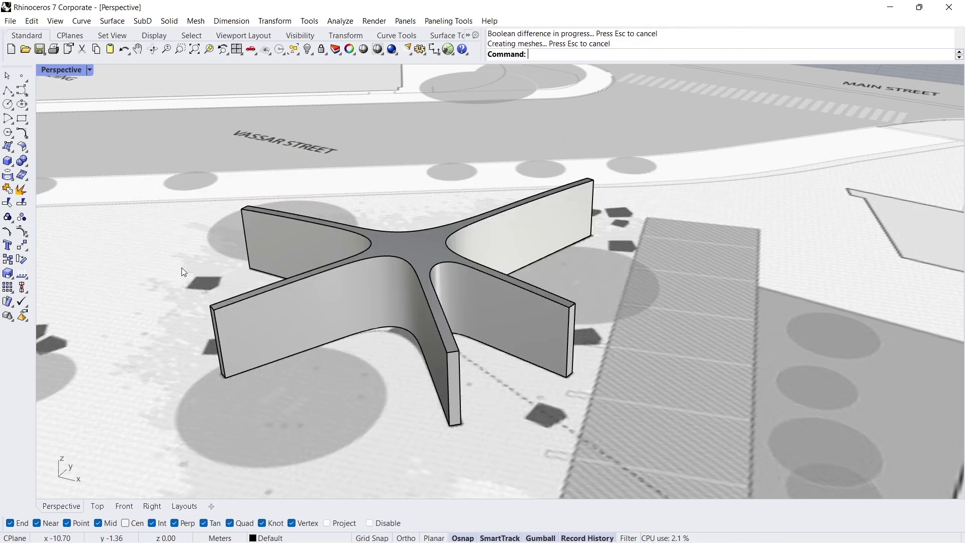
right_drag(391, 275, 403, 246)
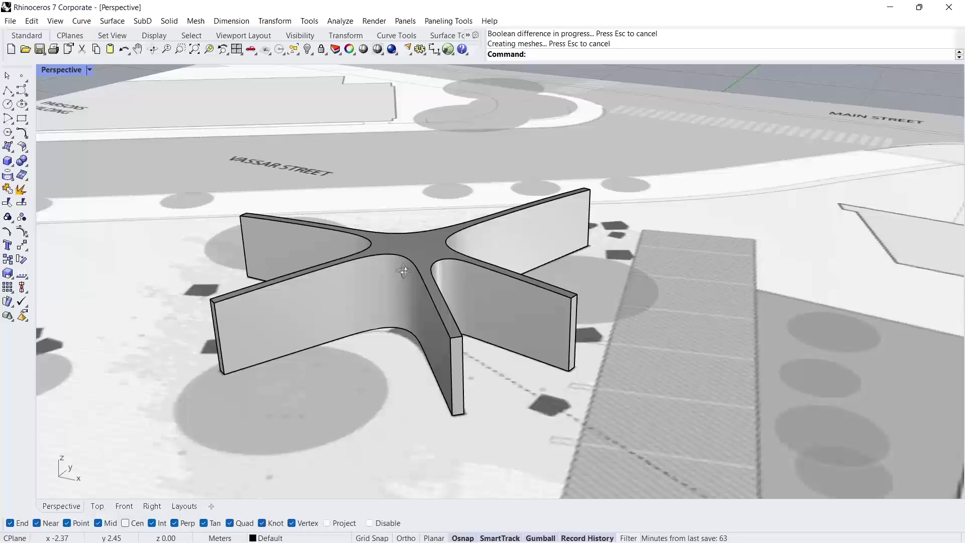
mouse_move(404, 271)
right_down()
mouse_move(412, 300)
mouse_move(406, 273)
right_up()
scroll(404, 293, up, 2)
scroll(404, 293, up, 2)
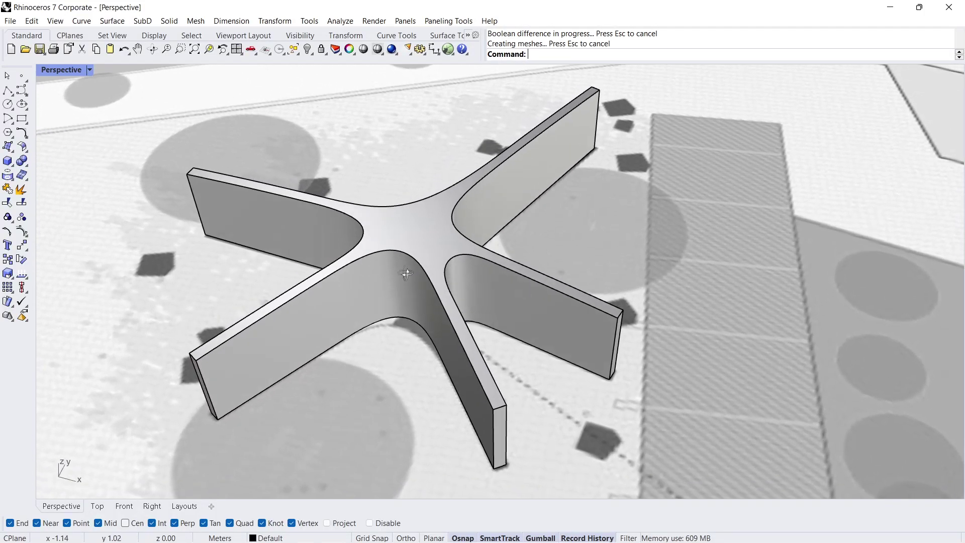
mouse_move(15, 169)
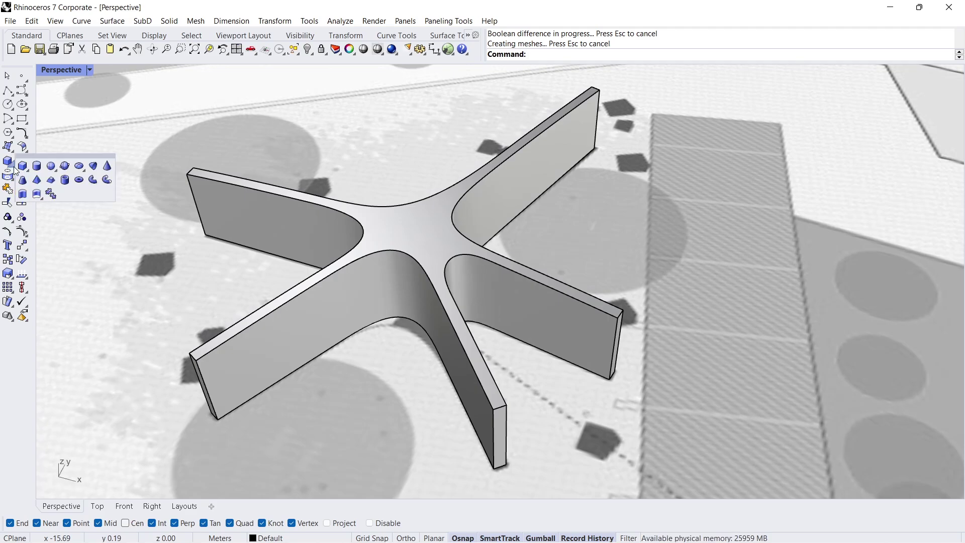
Step: Create a sphere of radius 5.5 centred at the origin (0)
click(50, 166)
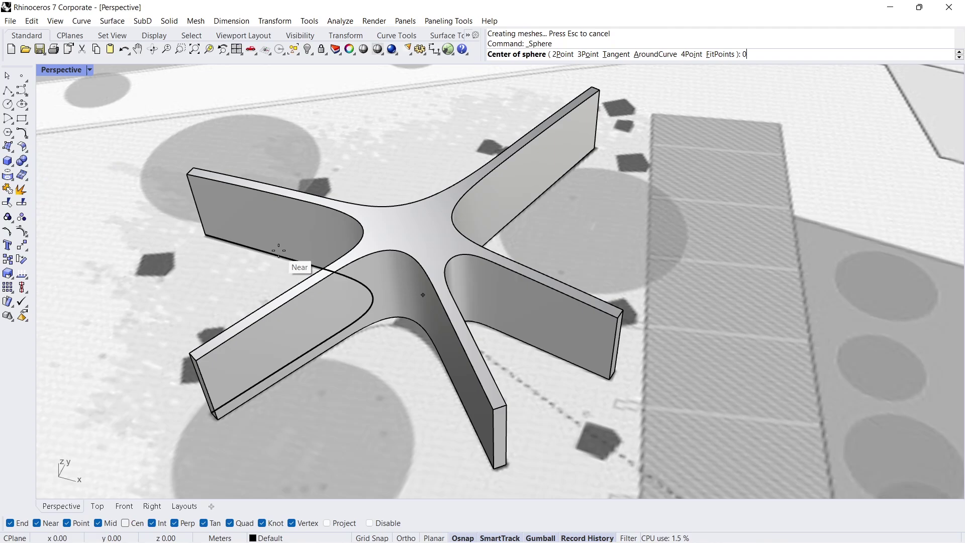
text(0)
key(Return)
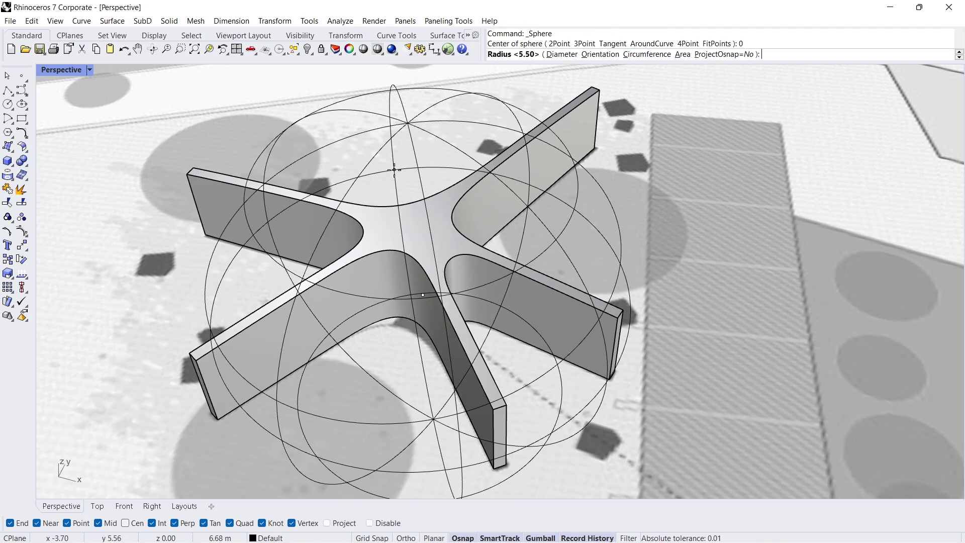
text(5.5)
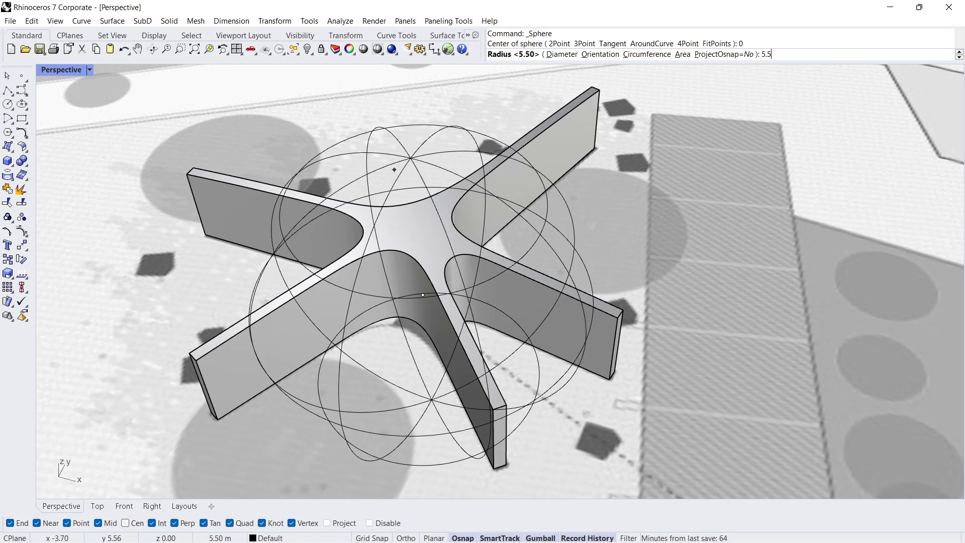
key(Return)
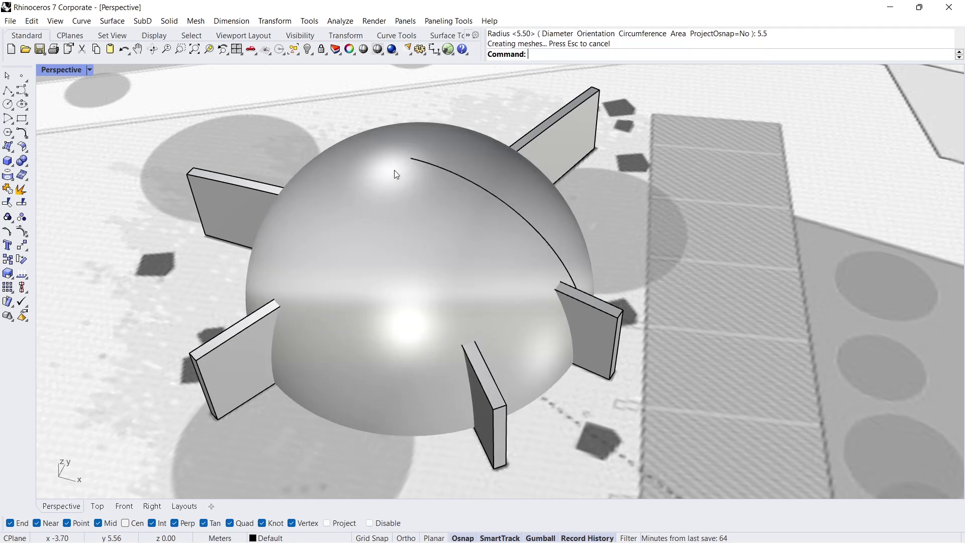
Step: Move the sphere's surface seam to a new location with Adjust closed surface seam
click(410, 231)
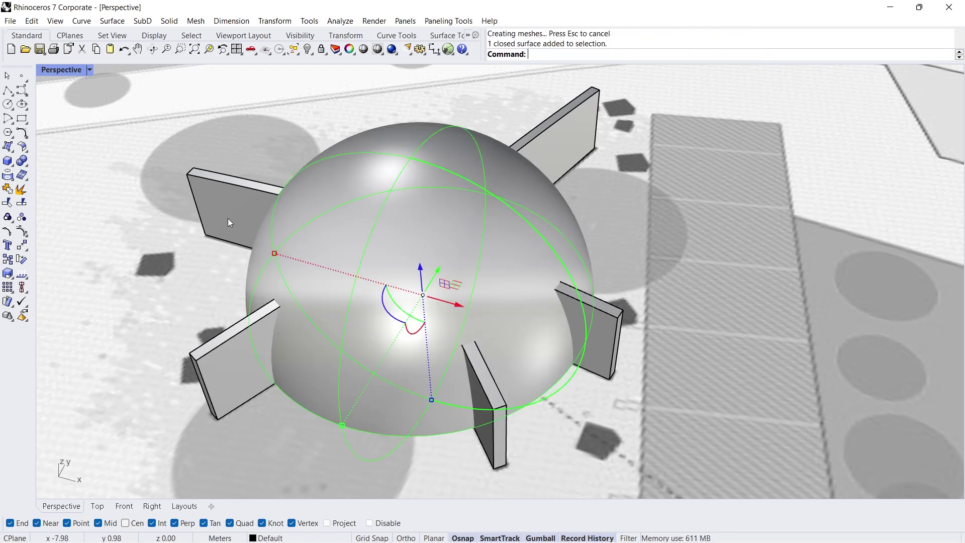
click(29, 156)
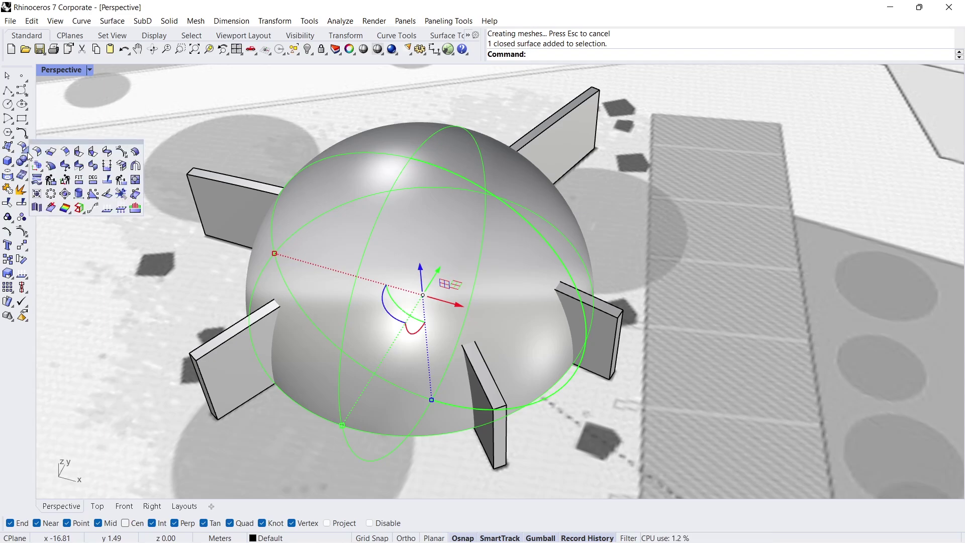
click(83, 195)
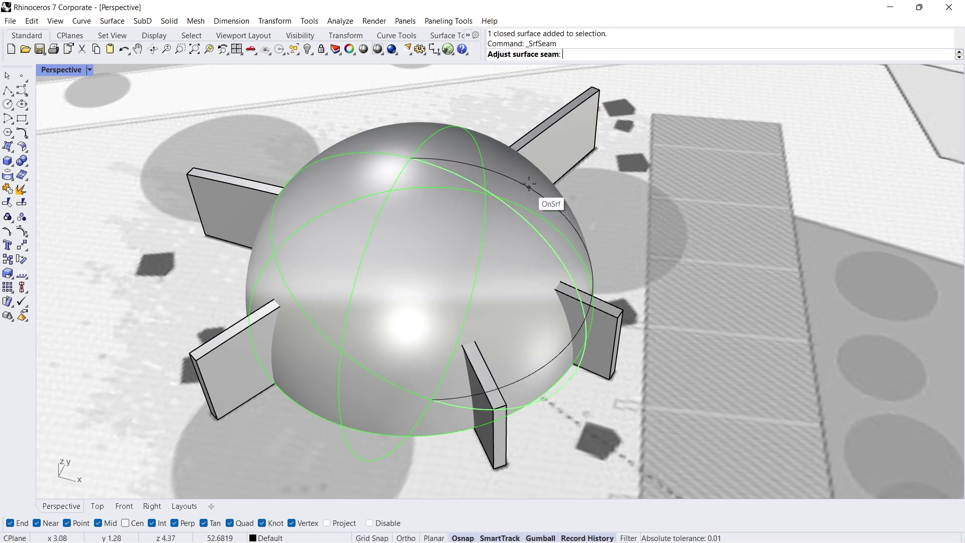
click(397, 131)
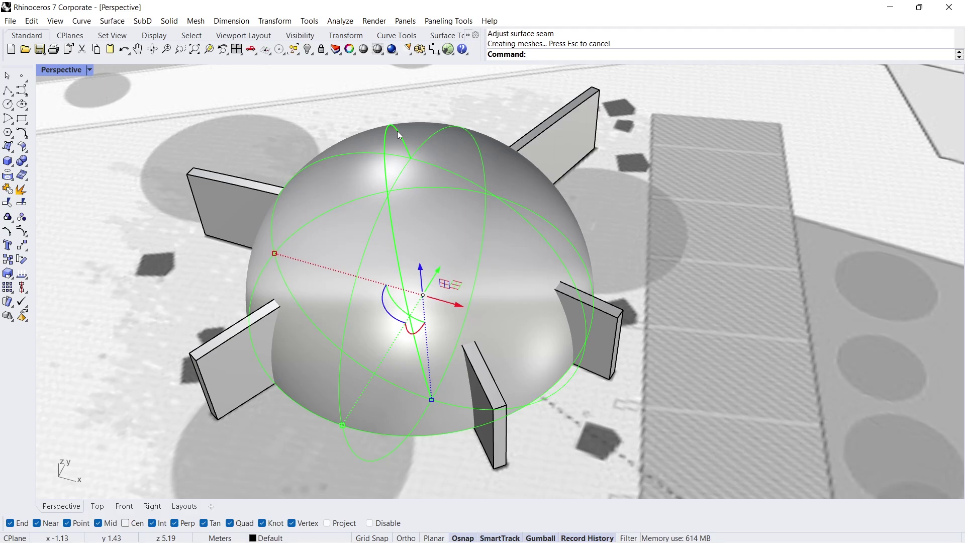
key(Escape)
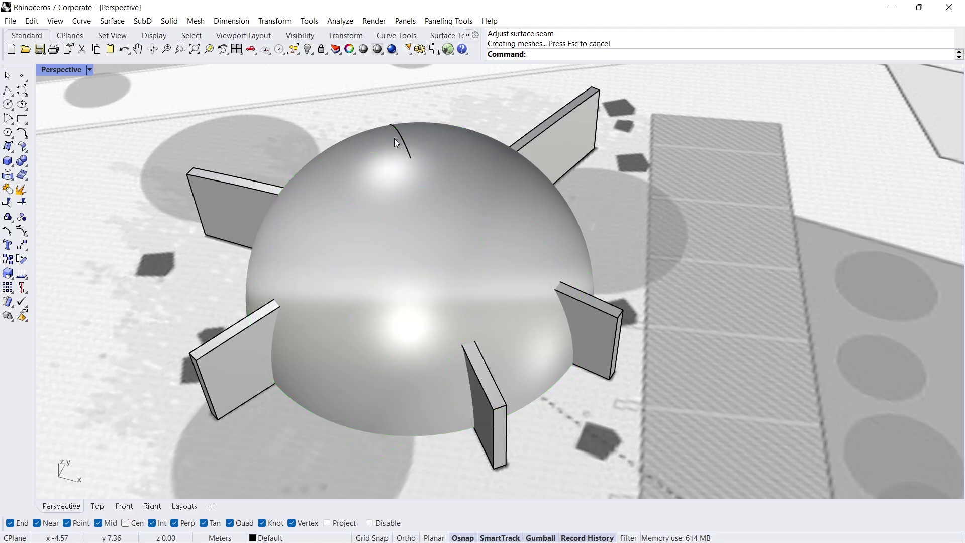
Step: Scale the sphere by 0.8 along one gumball axis, making it egg-shaped
click(429, 249)
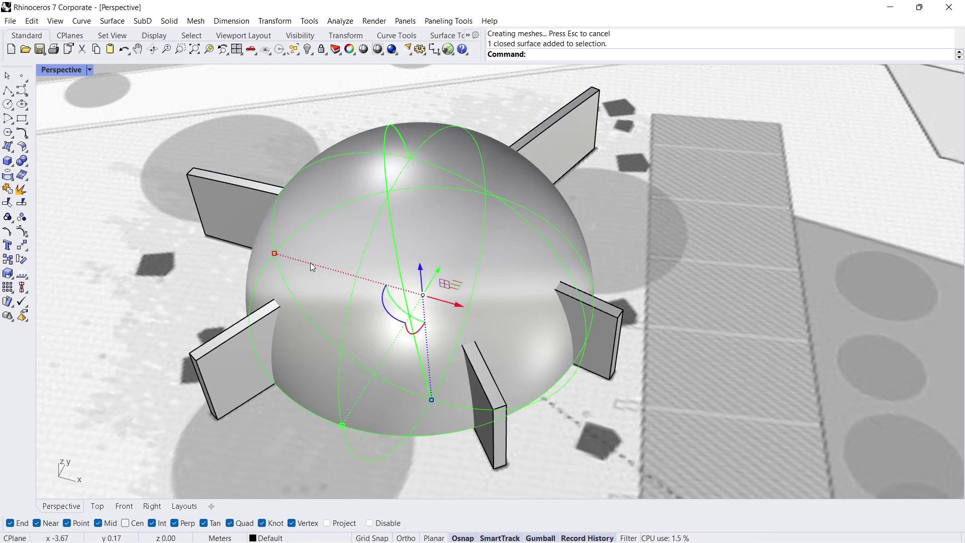
click(274, 253)
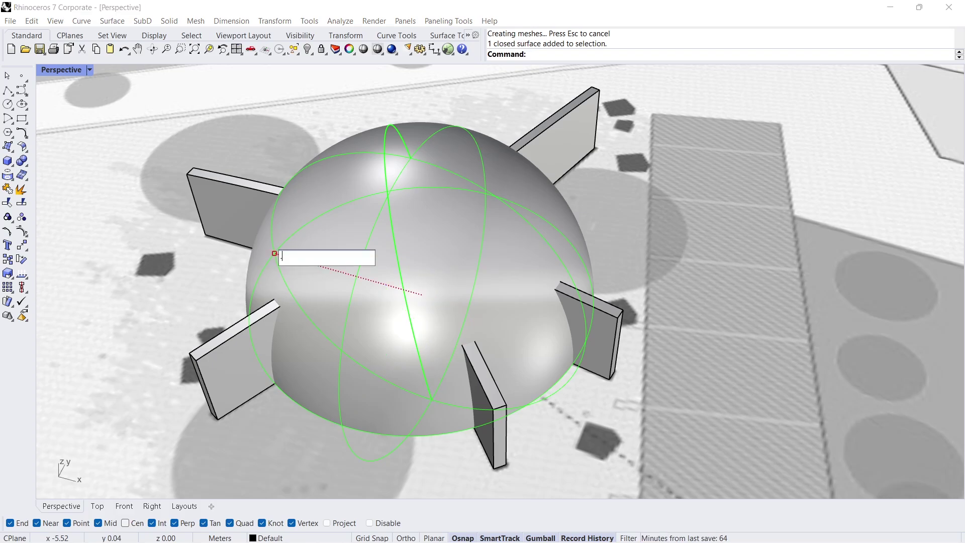
text(0.8)
key(Return)
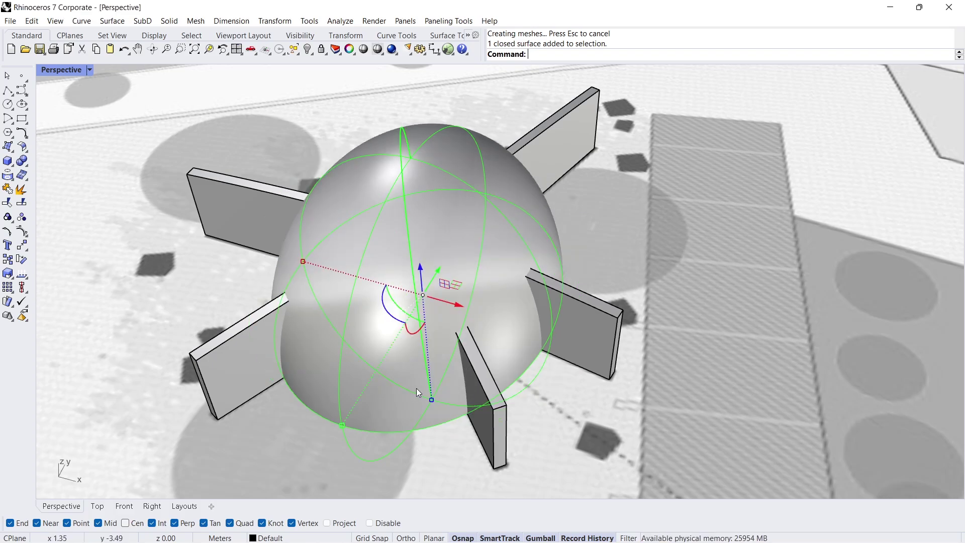
Step: Squash the dome vertically by 0.5, then rescale it vertically by 1.5
click(432, 400)
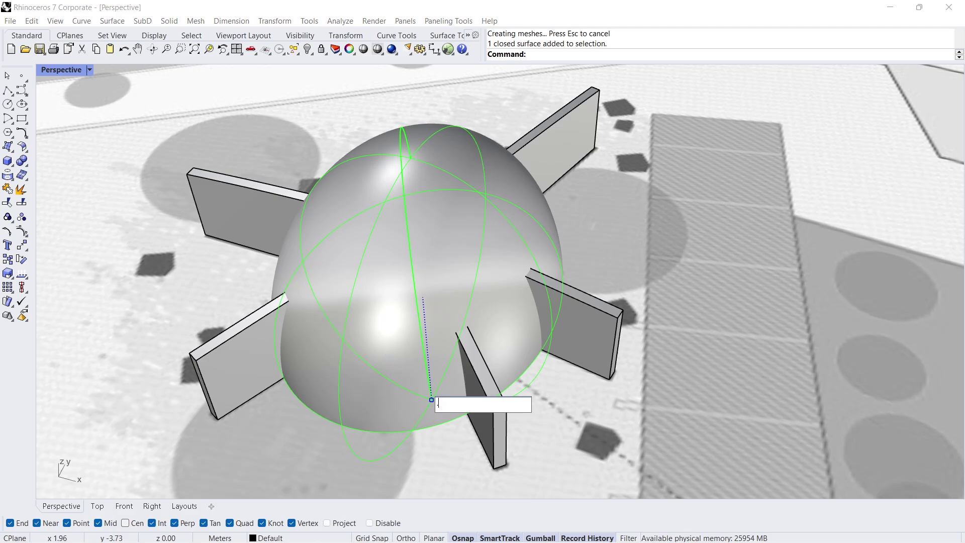
text(0.5)
key(Return)
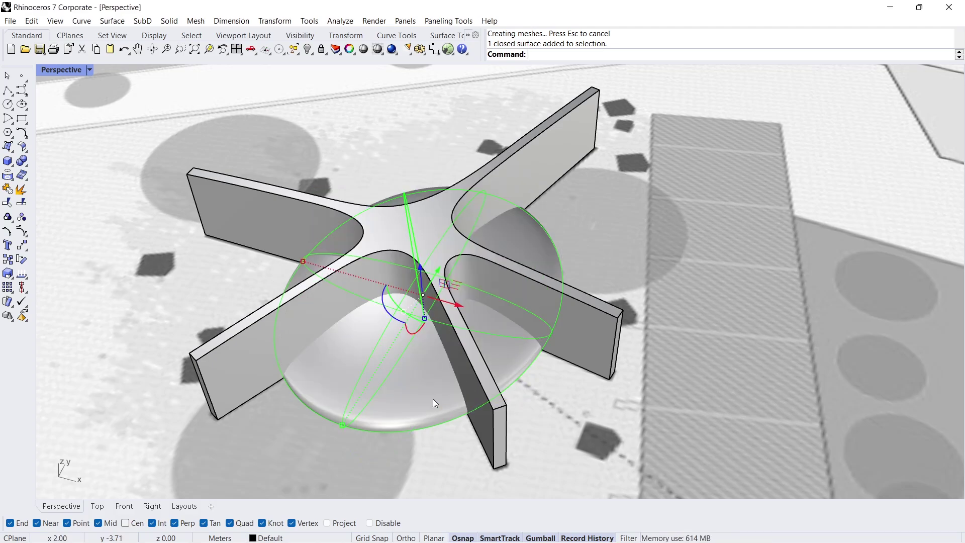
right_drag(433, 399, 427, 299)
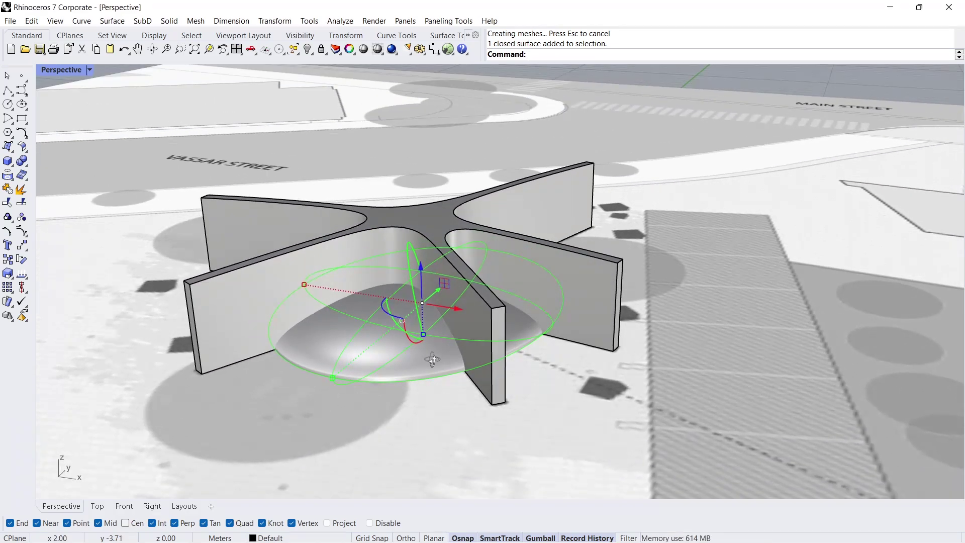
click(421, 265)
text(1)
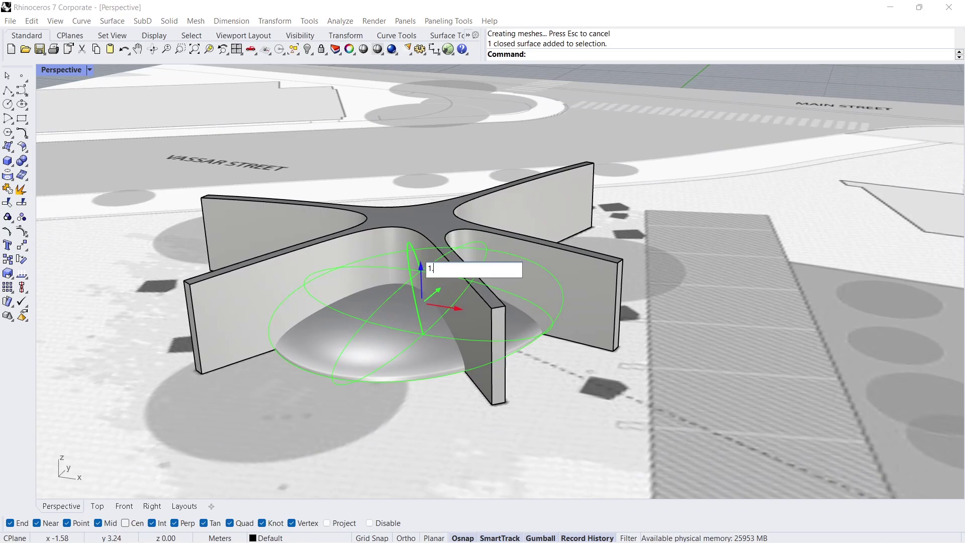
text(.5)
key(Return)
right_drag(421, 264, 402, 277)
Step: Undo the last scale and tilt the dome 4 degrees with the gumball's green arc
key(ctrl+z)
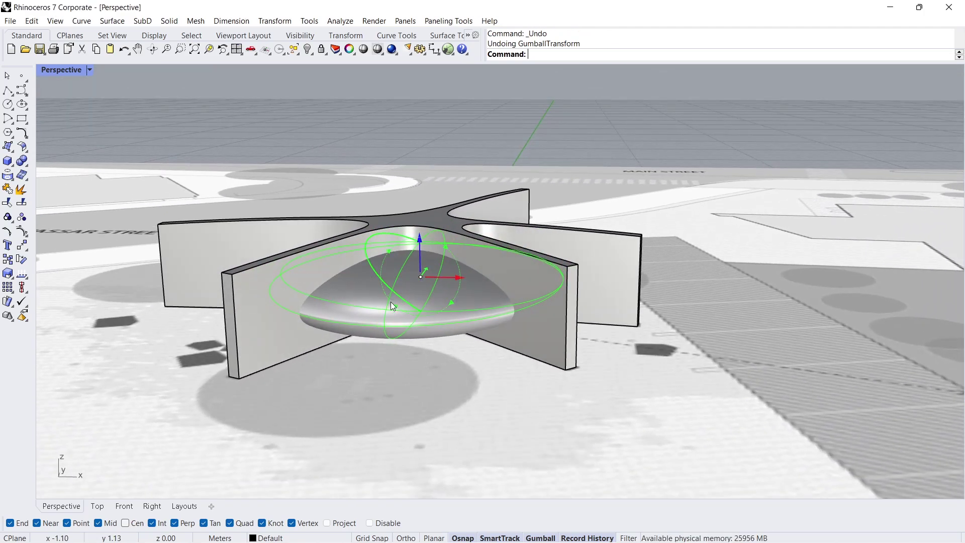
click(391, 302)
text(4)
key(Return)
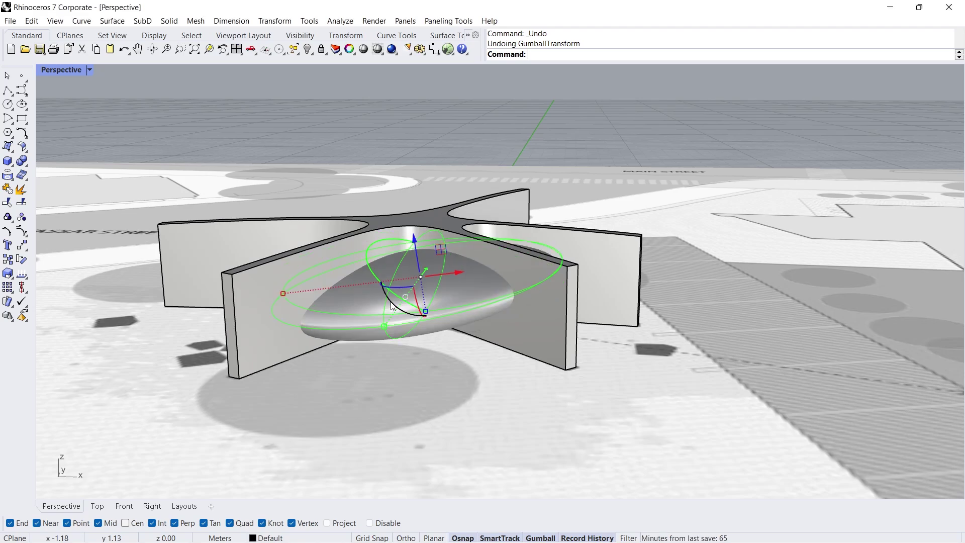
right_drag(441, 298, 442, 281)
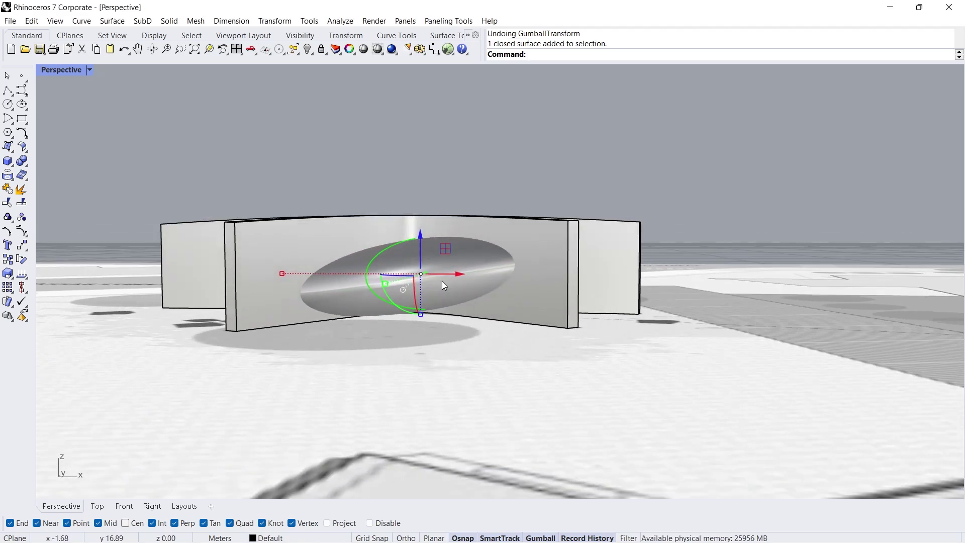
Step: Move the dome -10 along X and drag it along the vertical axis
click(458, 272)
text(-)
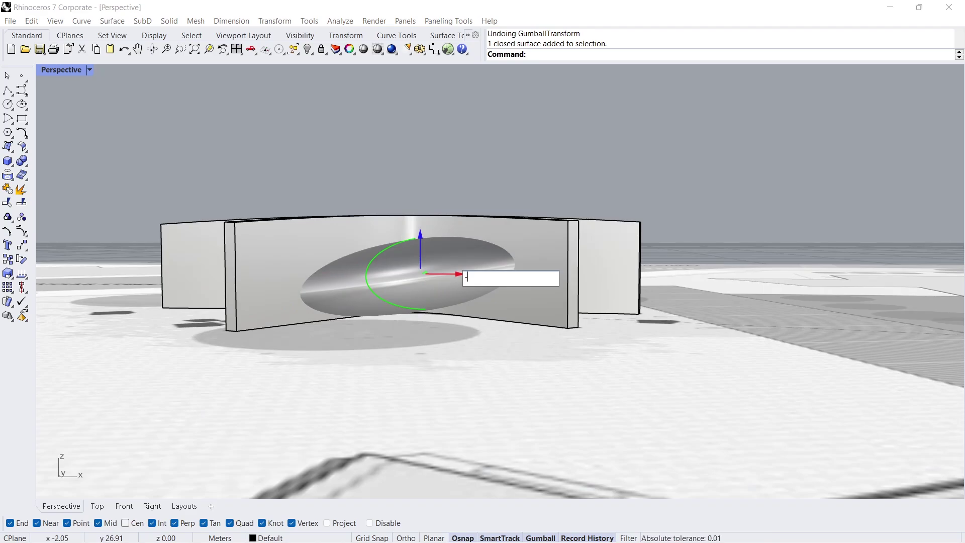
text(10)
key(Return)
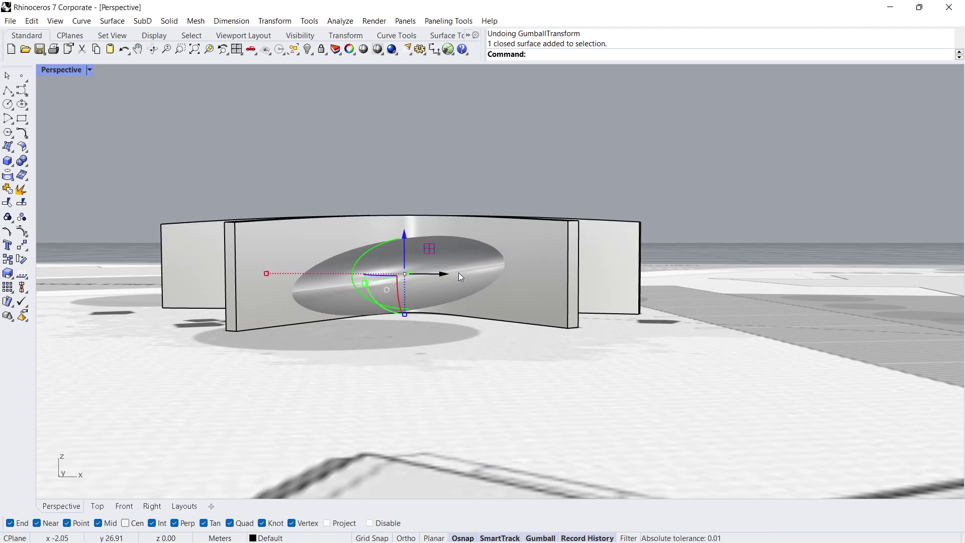
right_drag(448, 290, 429, 272)
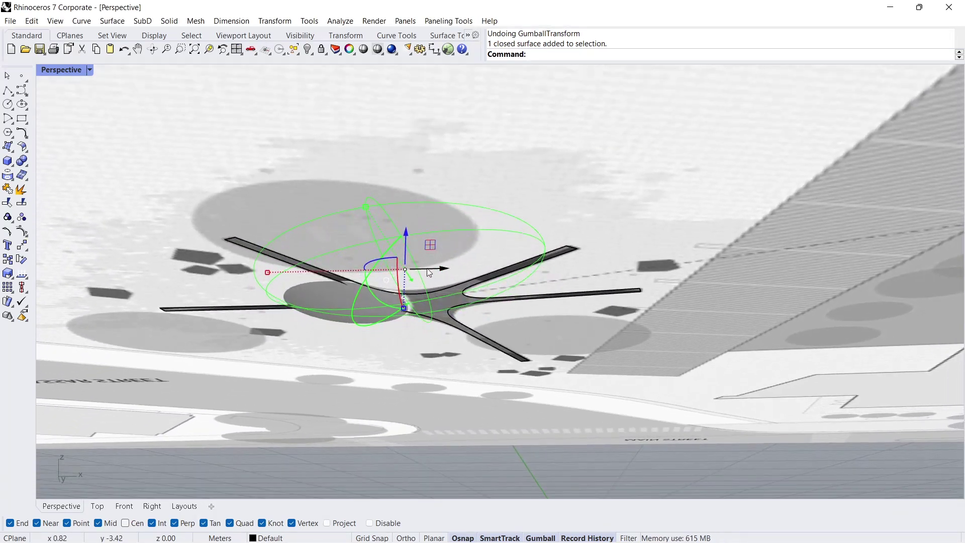
scroll(428, 269, up, 3)
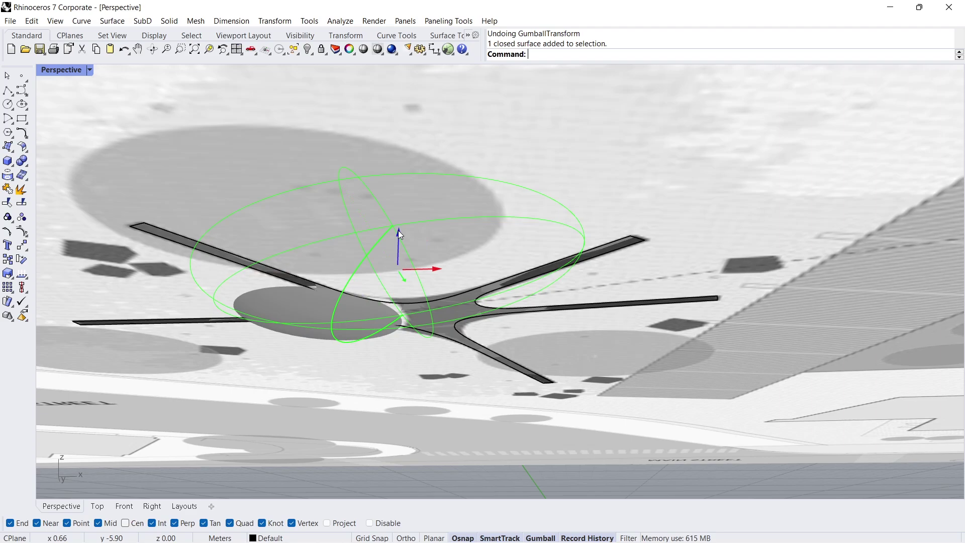
drag(399, 231, 363, 228)
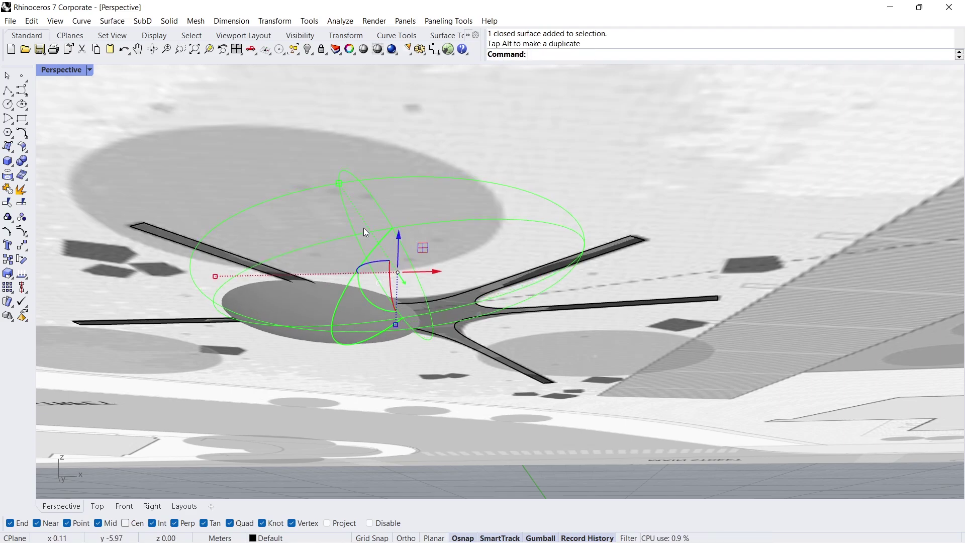
right_drag(364, 228, 364, 297)
key(Escape)
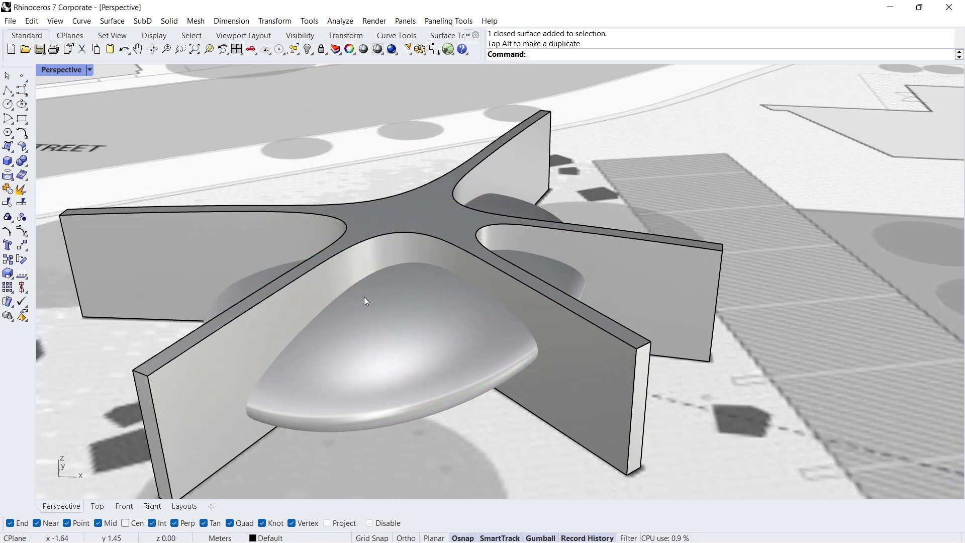
Step: Boolean-difference the dome from the star-shaped walls, leaving elliptical openings
click(23, 163)
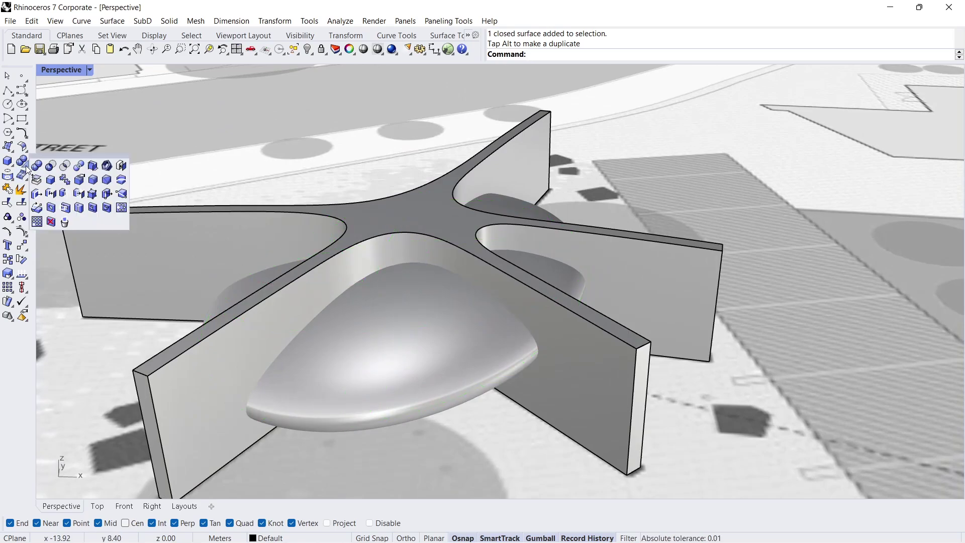
click(50, 167)
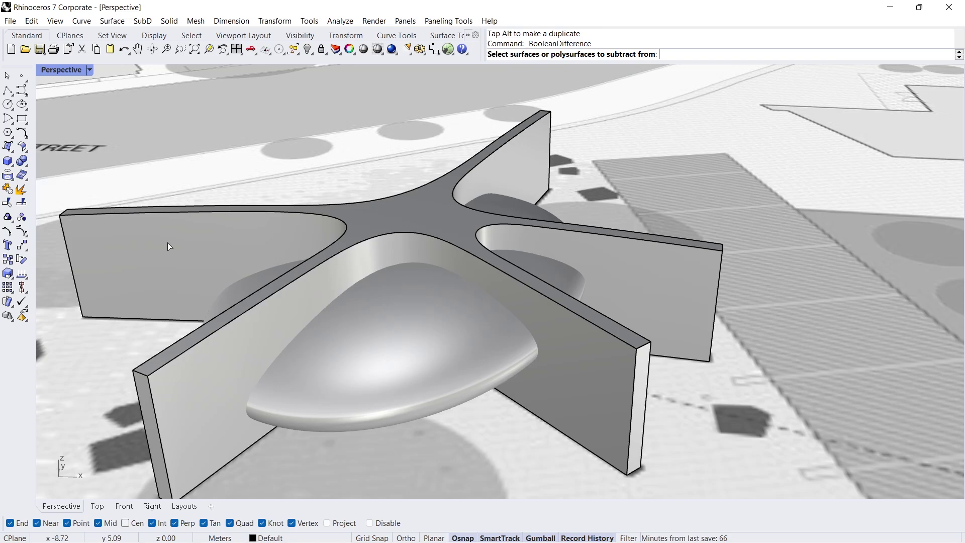
click(199, 243)
key(Return)
click(397, 384)
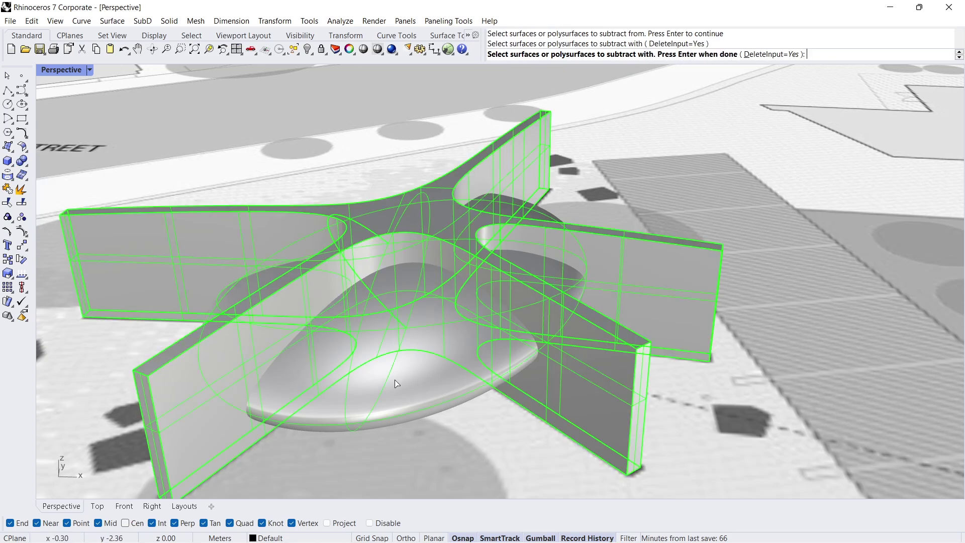
key(Return)
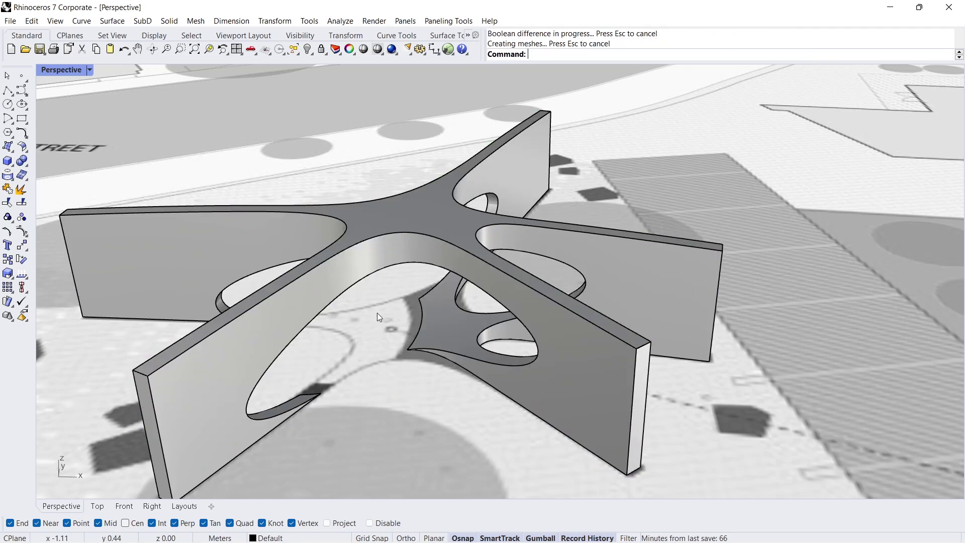
scroll(377, 313, down, 3)
right_drag(381, 322, 318, 313)
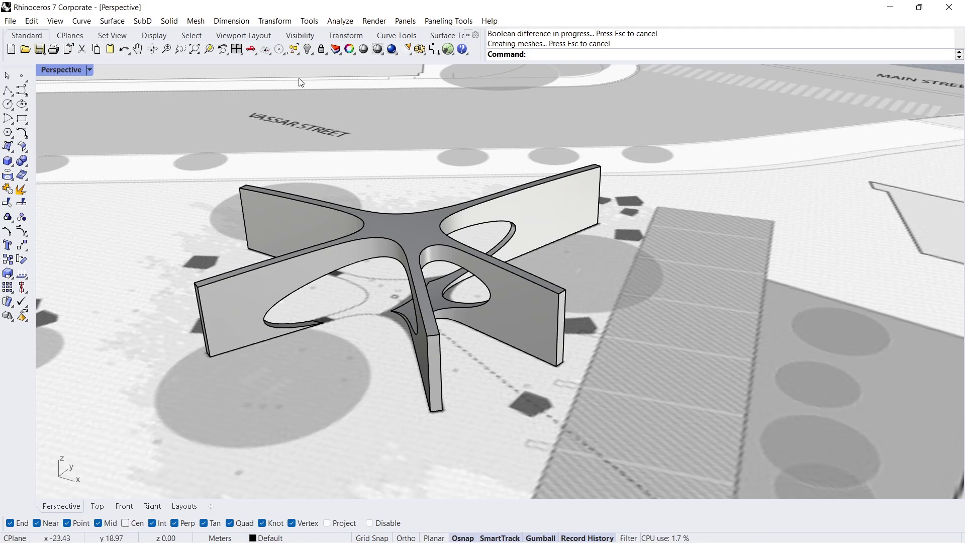
Step: Unlock the site plan ground image surface and hide it
click(326, 52)
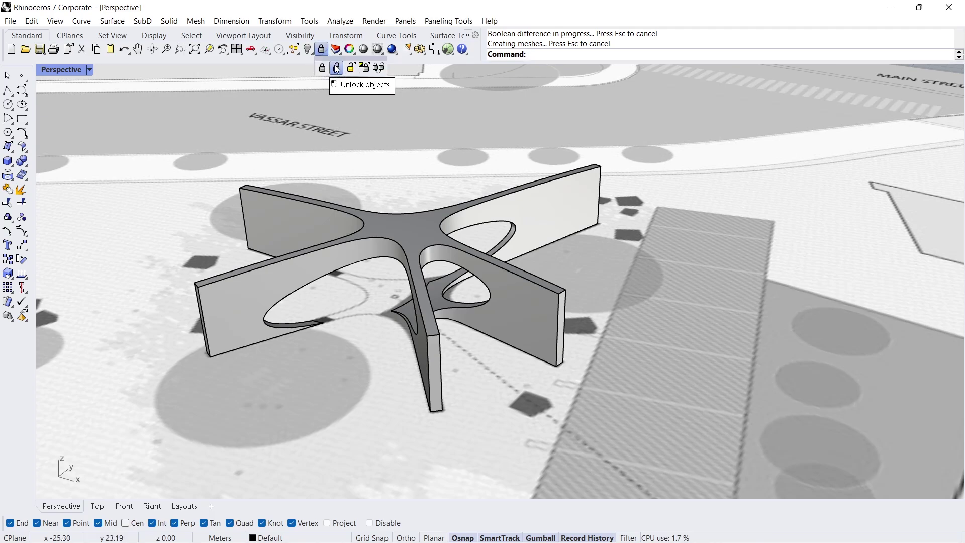
click(336, 68)
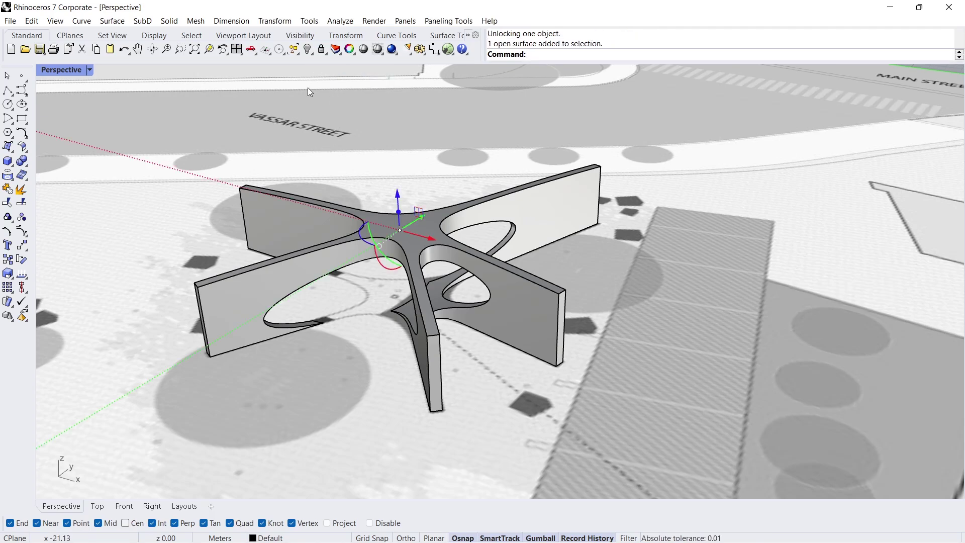
click(308, 49)
right_drag(320, 174, 332, 190)
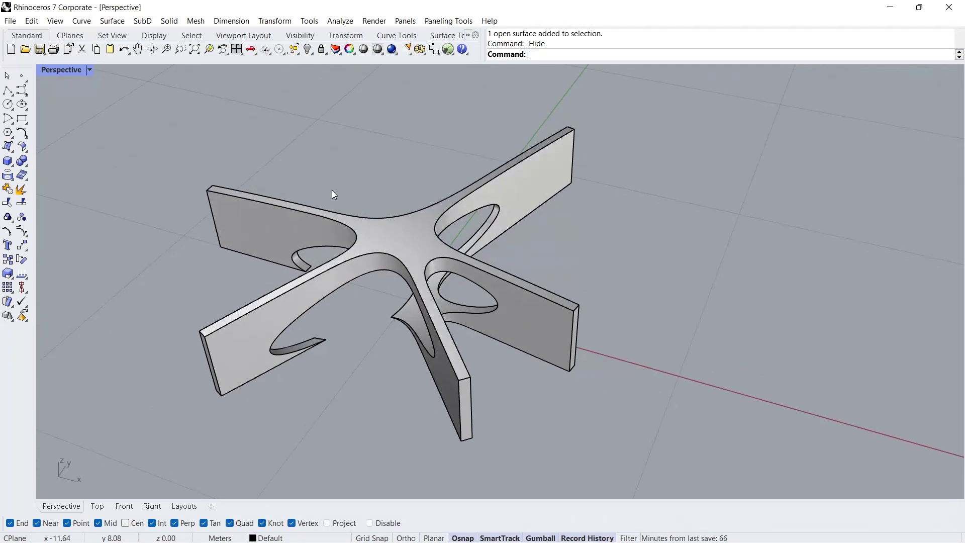
Step: Set the Perspective view to Arctic display mode and float it as a maximized window
click(91, 70)
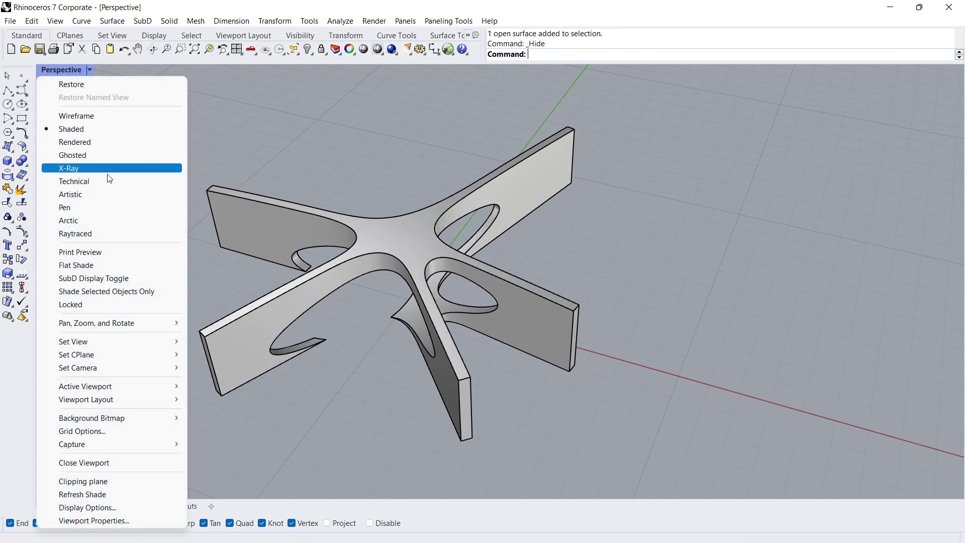
click(80, 221)
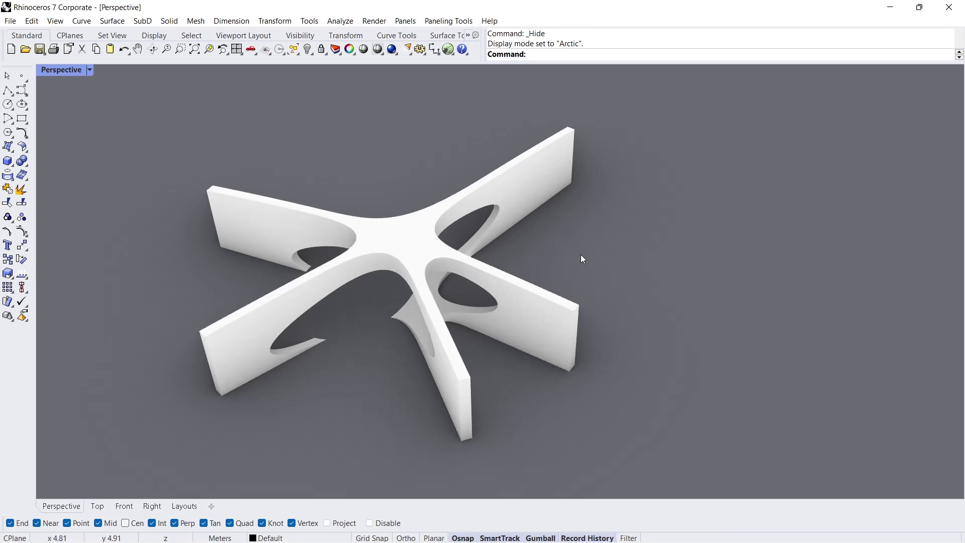
mouse_move(582, 256)
right_down()
mouse_move(512, 250)
mouse_move(459, 263)
mouse_move(351, 263)
mouse_move(247, 230)
mouse_move(336, 241)
mouse_move(552, 226)
mouse_move(568, 244)
right_up()
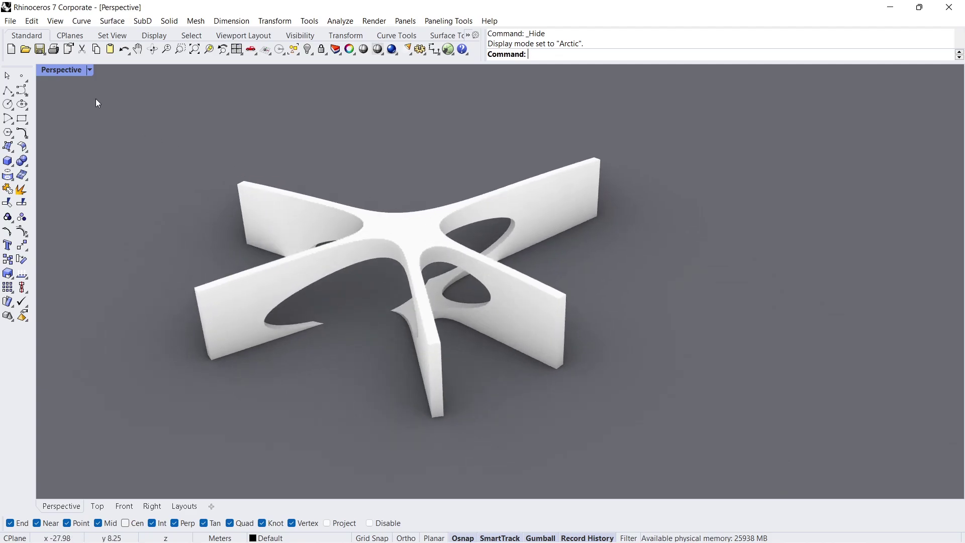
drag(73, 68, 138, 155)
double_click(180, 137)
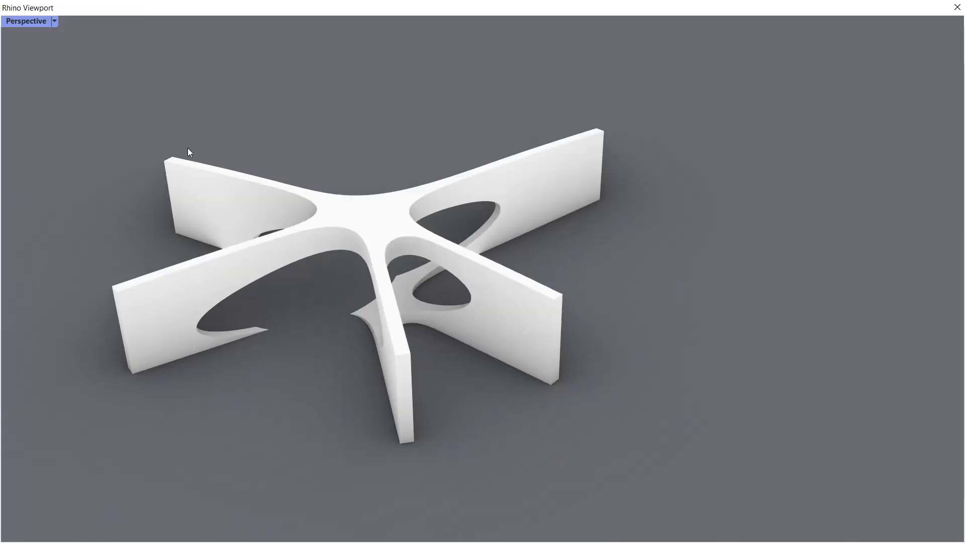